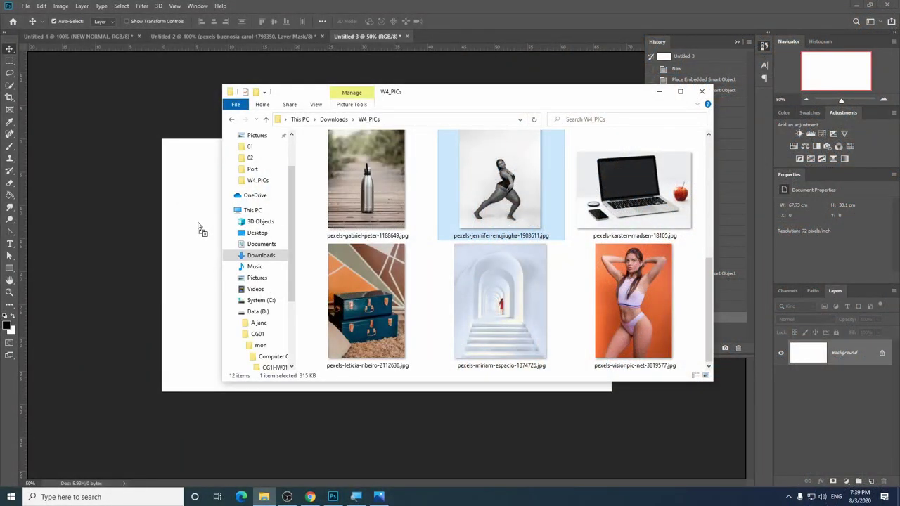
Step: Place the dancer photo from File Explorer into the blank document as an embedded smart object
drag(198, 226, 197, 225)
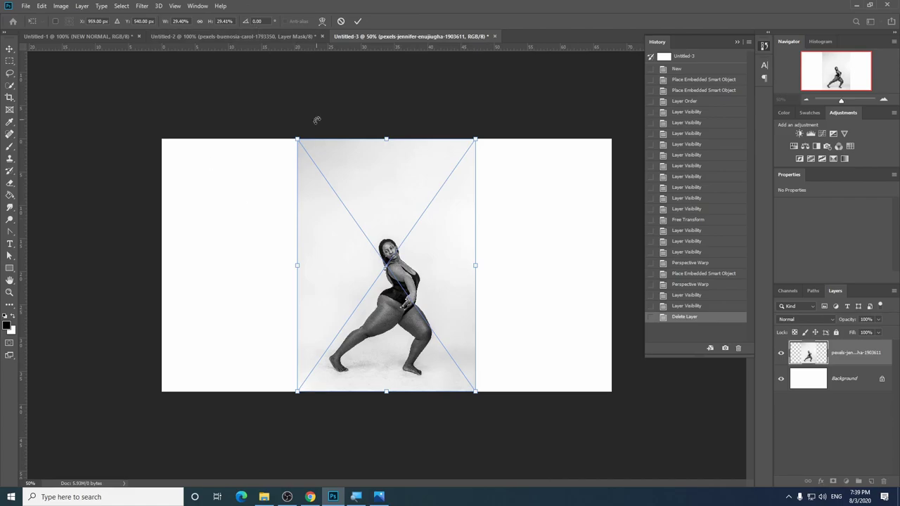
Step: Scale the placed dancer photo up to the canvas height, commit it, and fit the view
key(ctrl+minus)
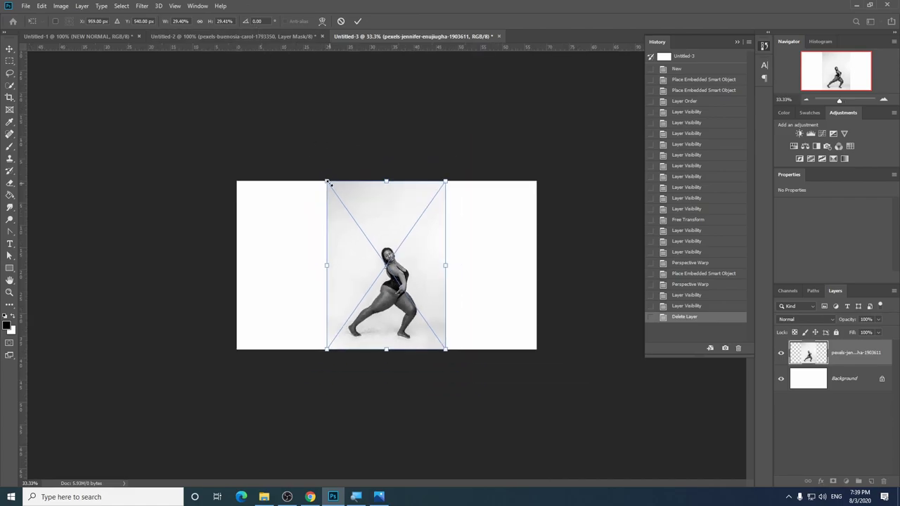
drag(327, 182, 247, 118)
key(Return)
key(ctrl+plus)
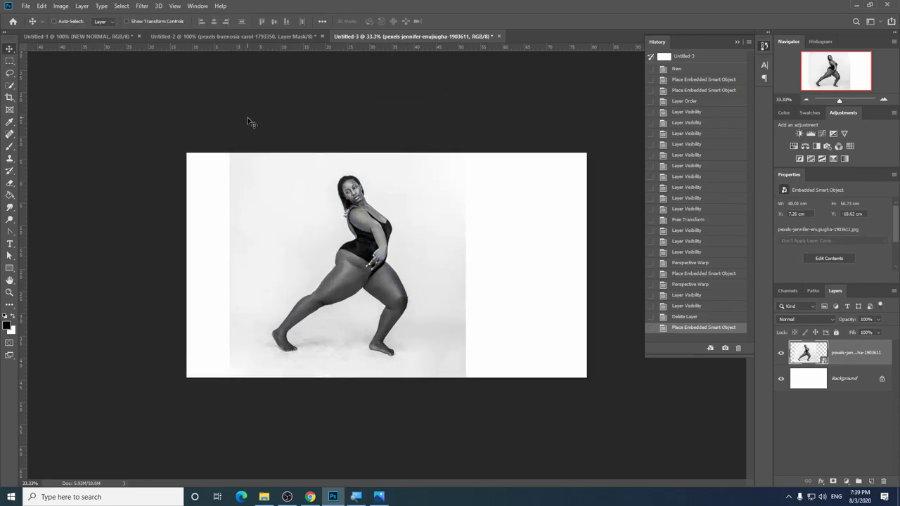
key(ctrl+plus)
key(ctrl+plus)
key(ctrl+plus)
key(ctrl+minus)
key(ctrl+minus)
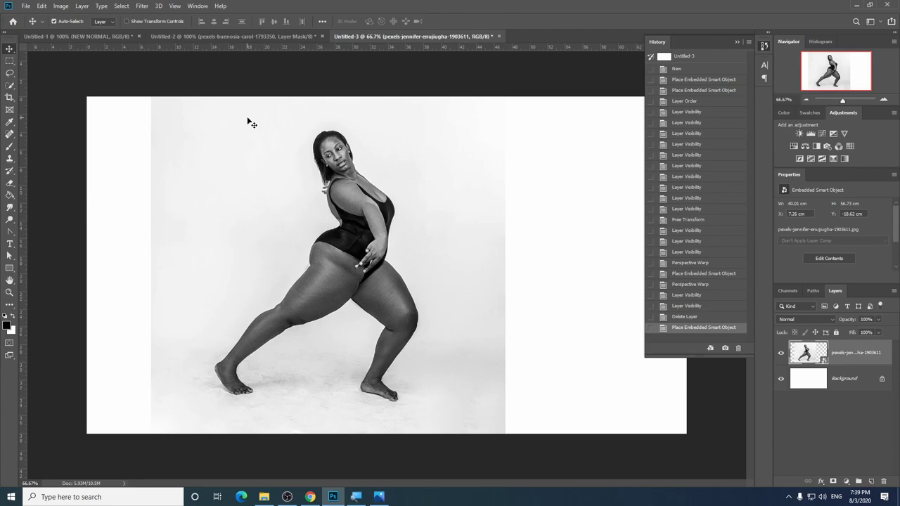
Step: Start Edit > Puppet Warp on the dancer smart object layer
click(44, 7)
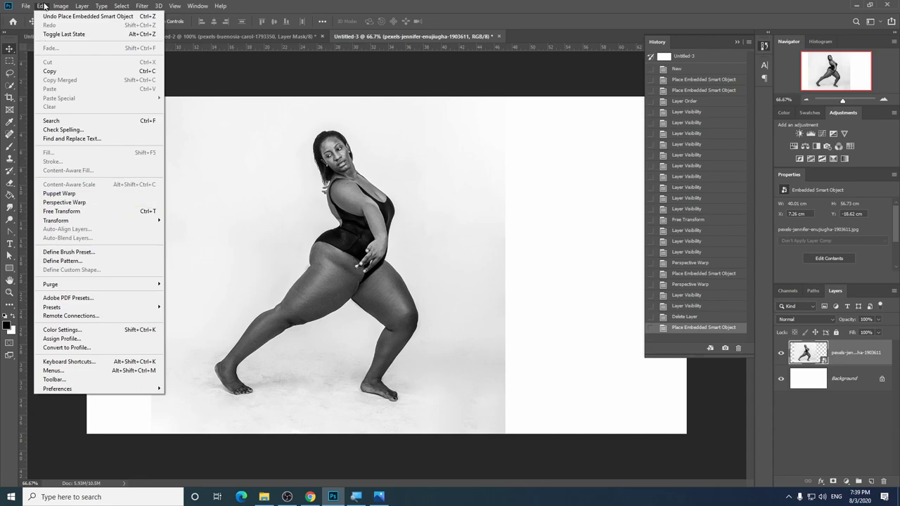
click(76, 196)
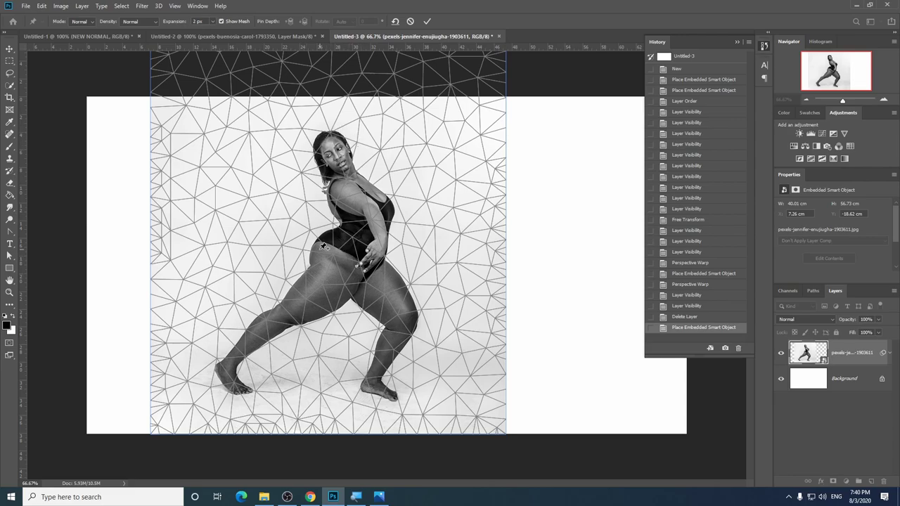
Step: Pin the left thigh and upper thigh, undoing a trial move and a trial rotation
key(ctrl+plus)
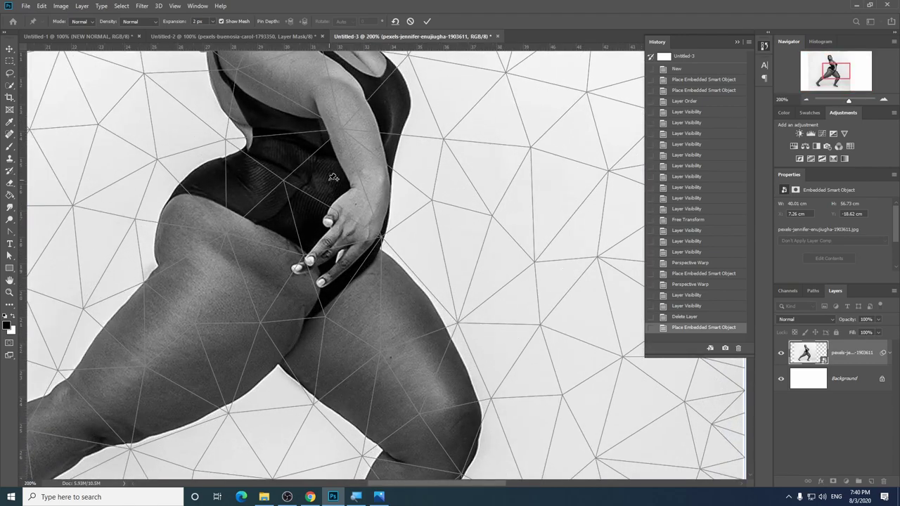
key(ctrl+minus)
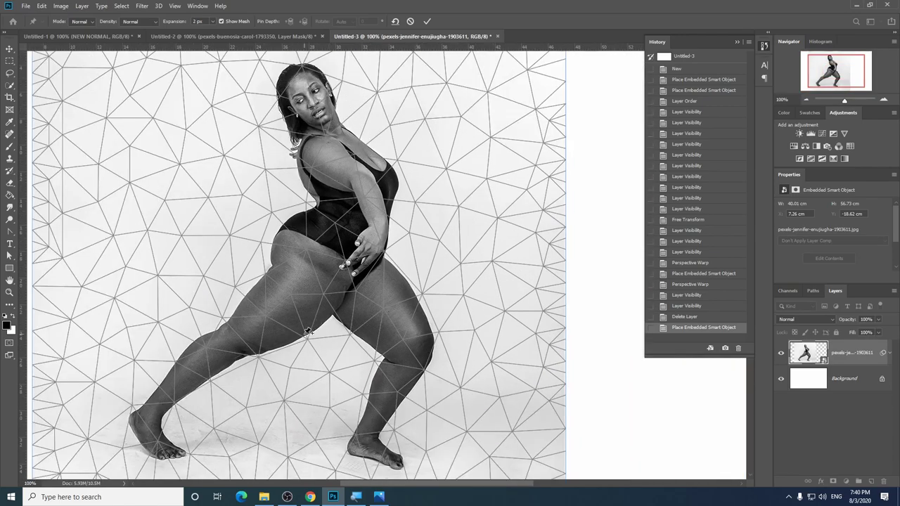
click(311, 325)
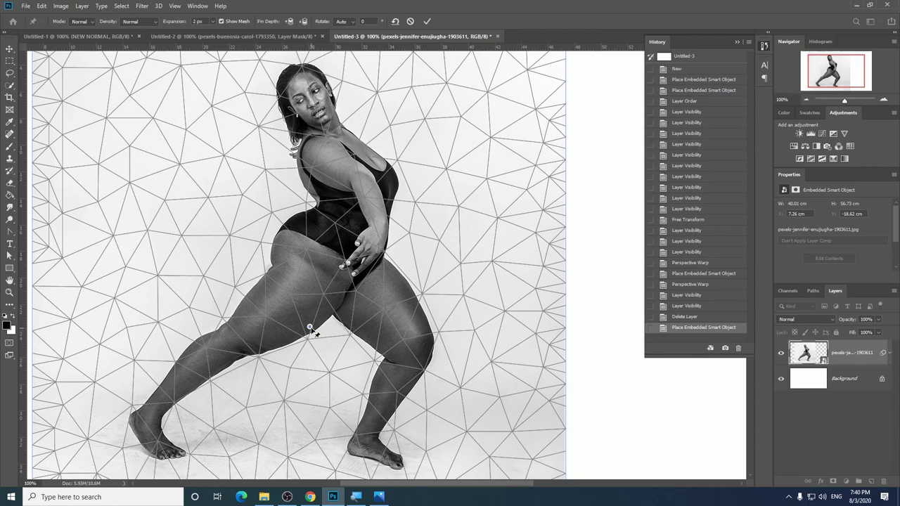
drag(309, 327, 323, 322)
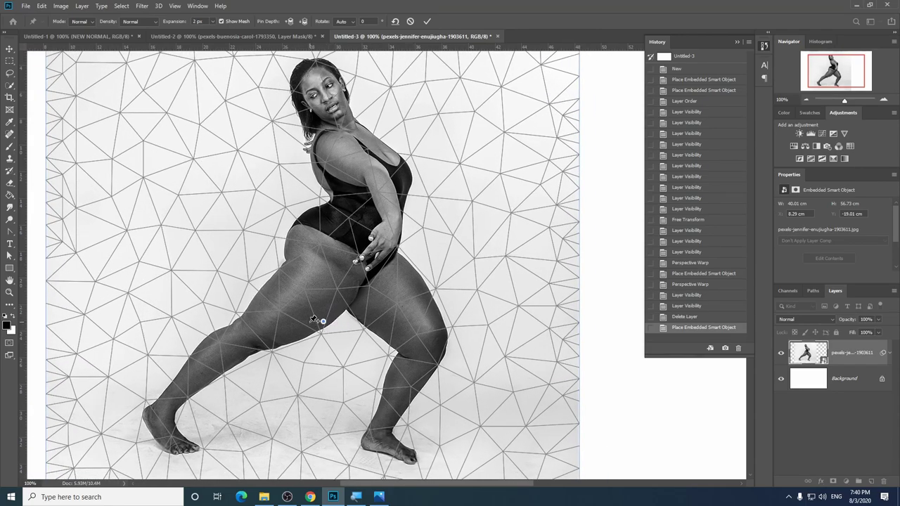
key(ctrl+z)
click(284, 250)
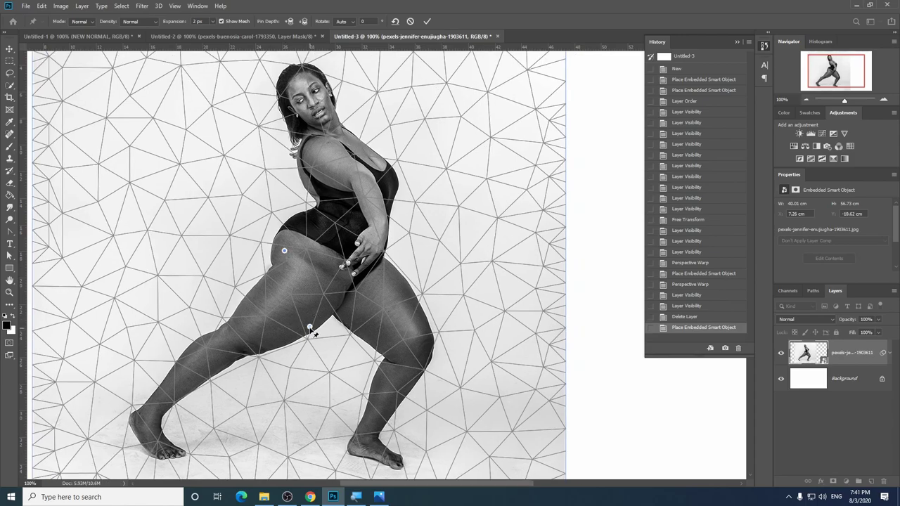
drag(309, 328, 290, 292)
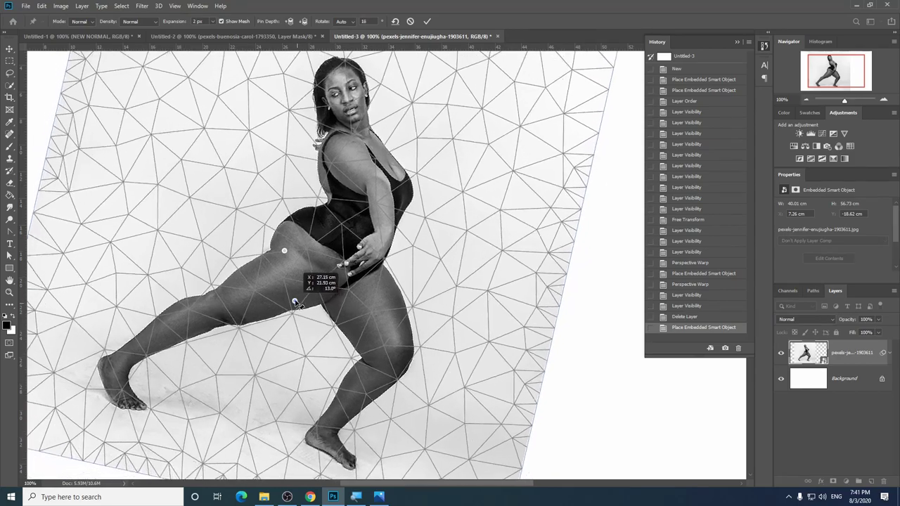
key(ctrl+z)
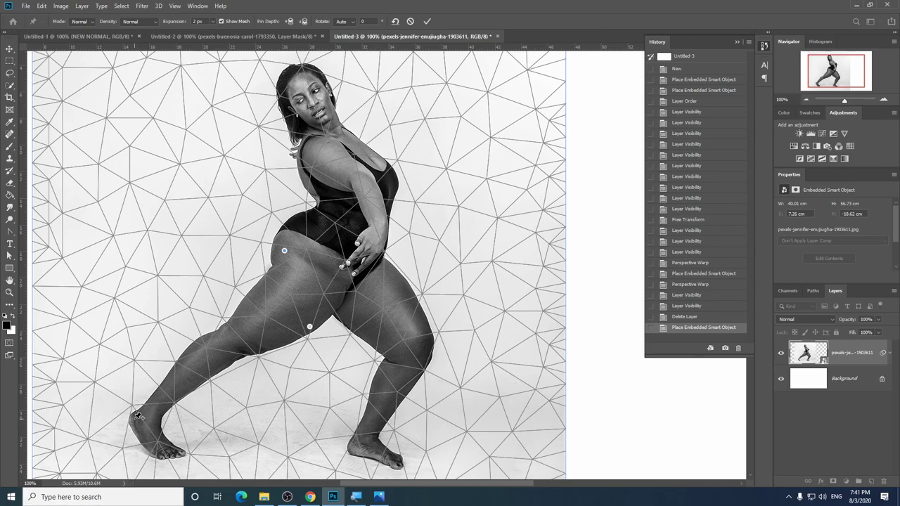
Step: Pin both heels and toes, the right knee, left calf, right thigh, hip and left thigh
click(126, 418)
click(175, 455)
click(346, 450)
click(398, 463)
click(428, 352)
click(241, 352)
click(381, 357)
click(342, 299)
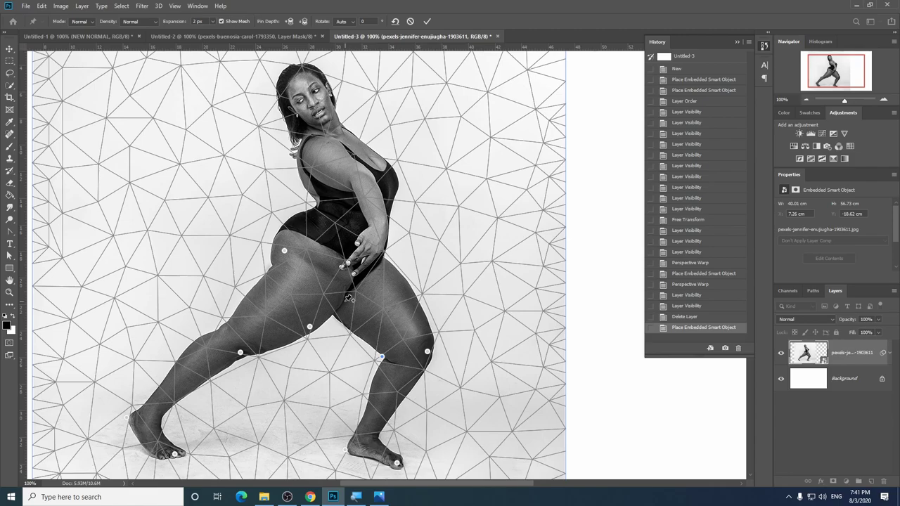
click(382, 260)
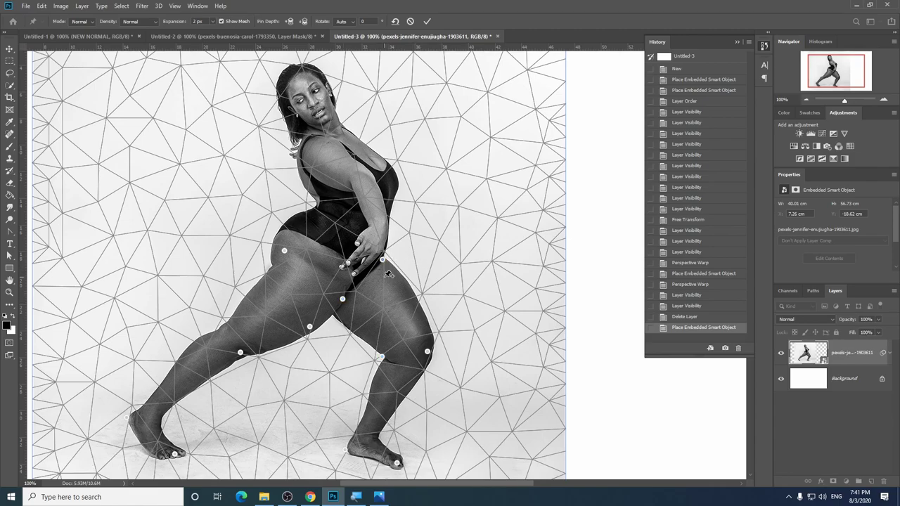
click(310, 327)
Step: Drag the thigh pins to bend the legs and add two inner-thigh pins
drag(310, 326, 303, 327)
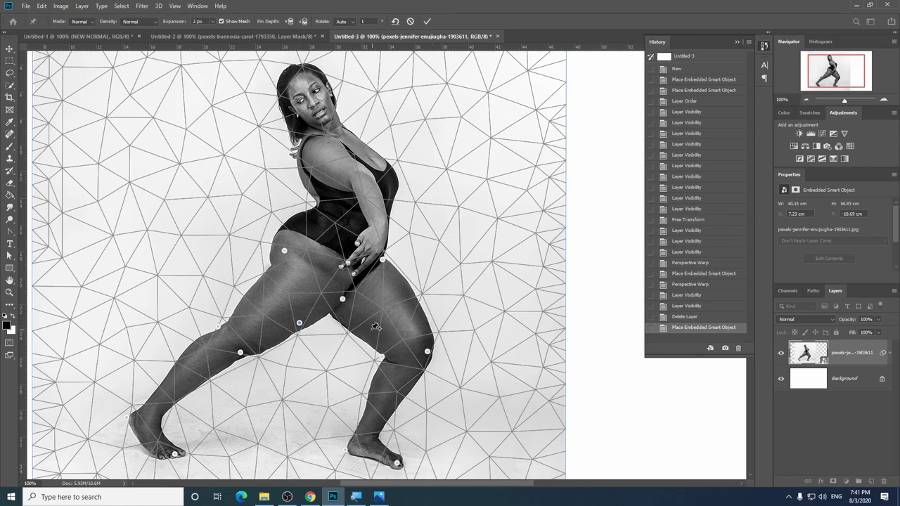
drag(344, 300, 337, 298)
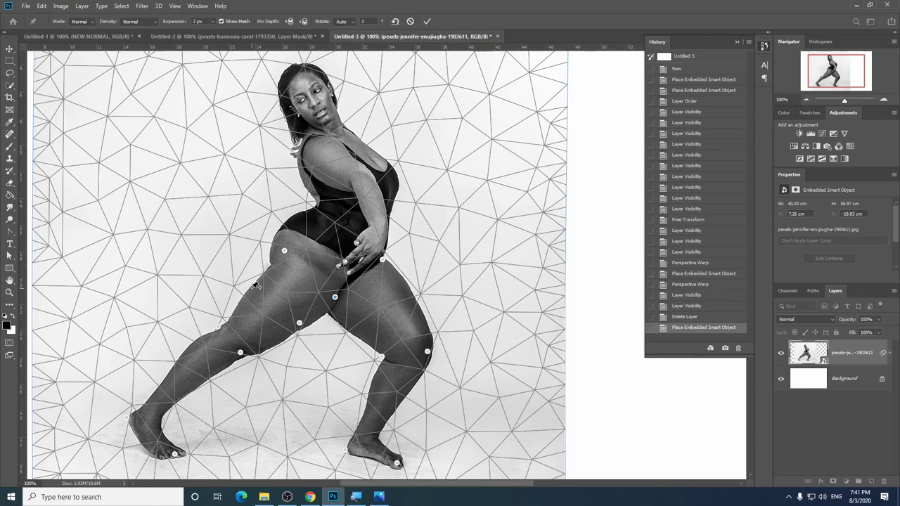
drag(257, 292, 261, 299)
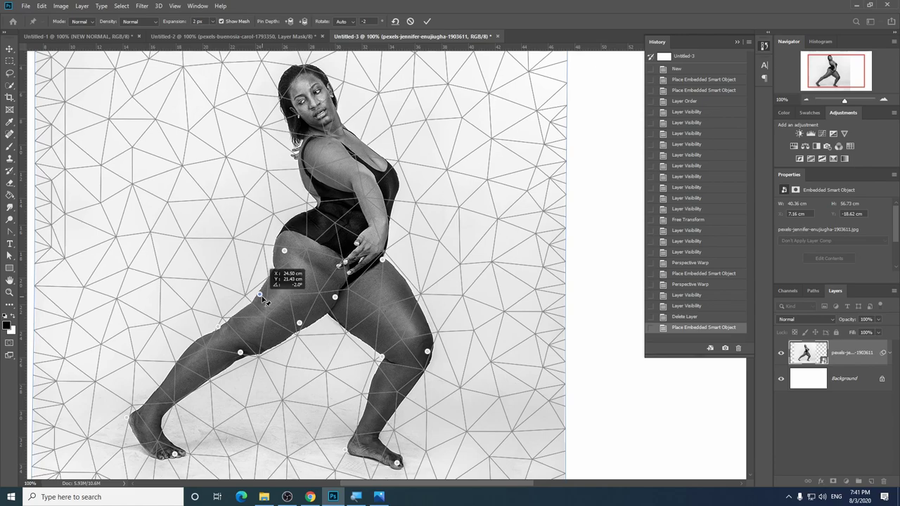
click(285, 249)
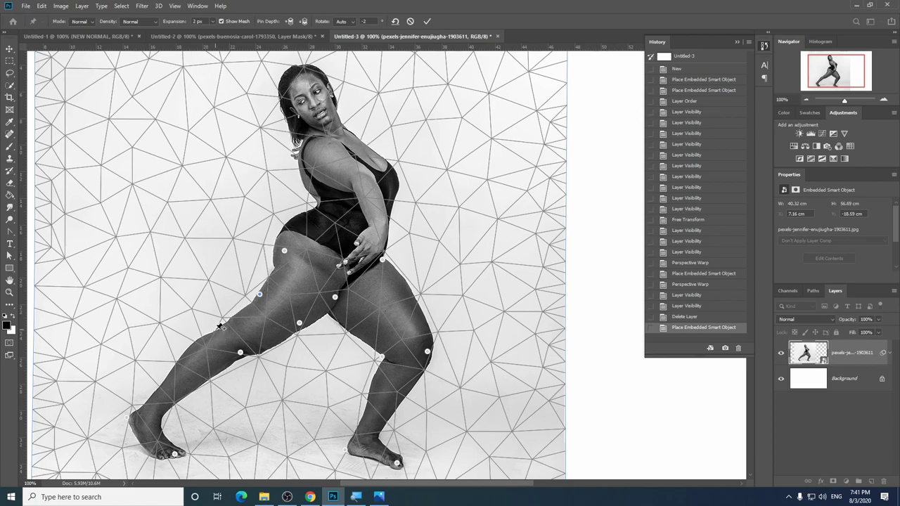
drag(221, 331, 222, 330)
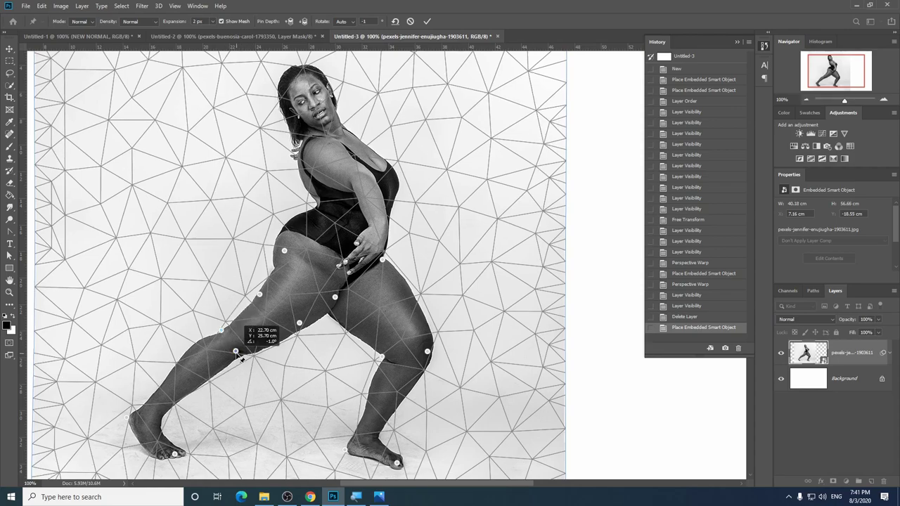
drag(240, 353, 239, 352)
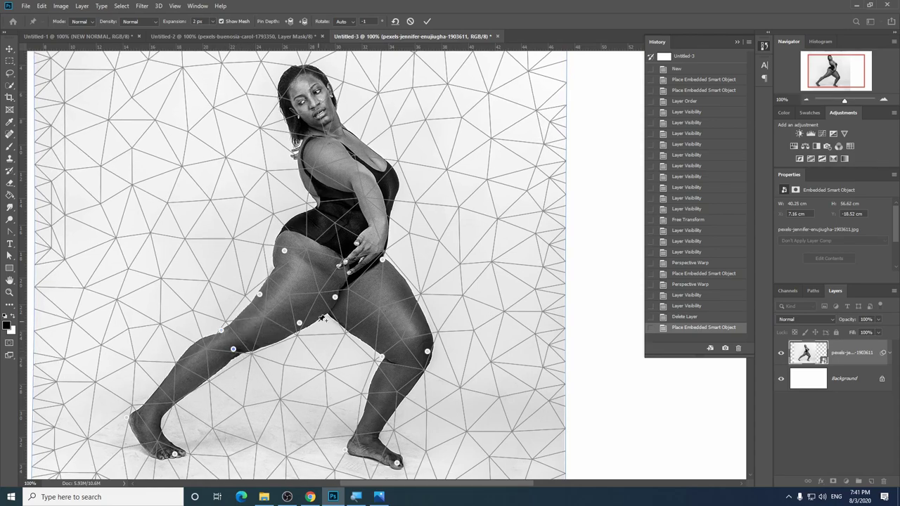
mouse_move(304, 328)
mouse_down()
mouse_move(299, 315)
mouse_move(327, 285)
mouse_move(311, 295)
mouse_up()
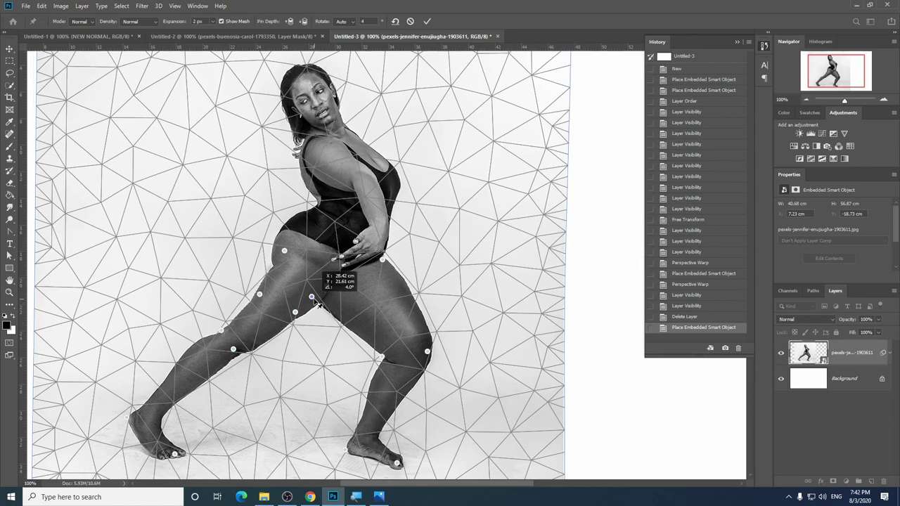
click(327, 285)
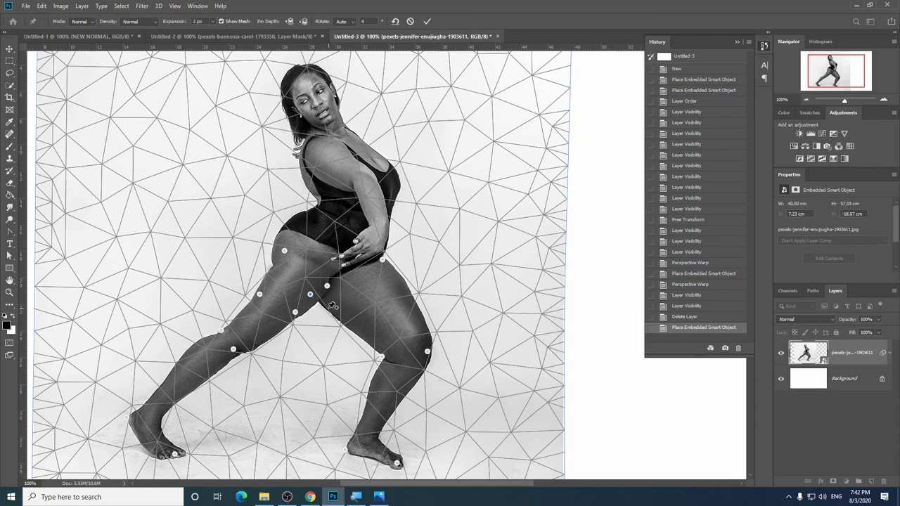
click(335, 294)
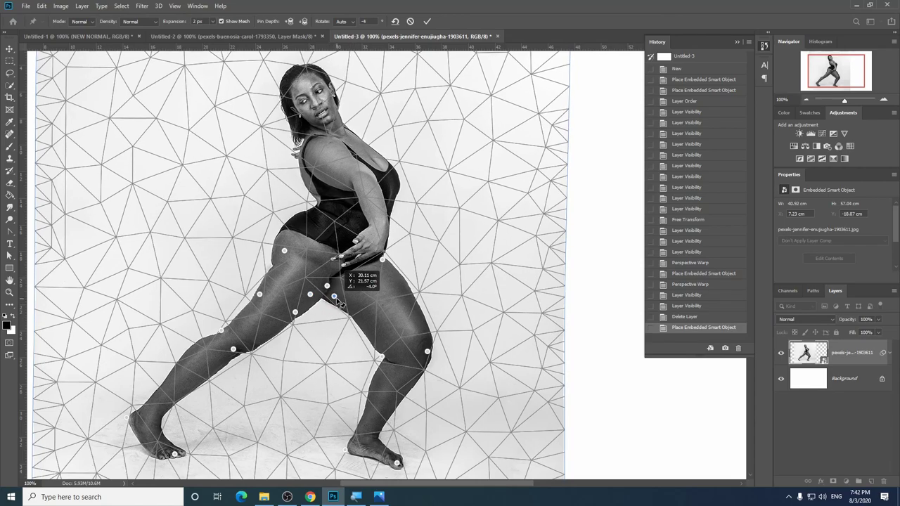
Step: Dismiss the 'Cannot add a new Pin' warning twice after pinning too close to an existing pin
click(374, 346)
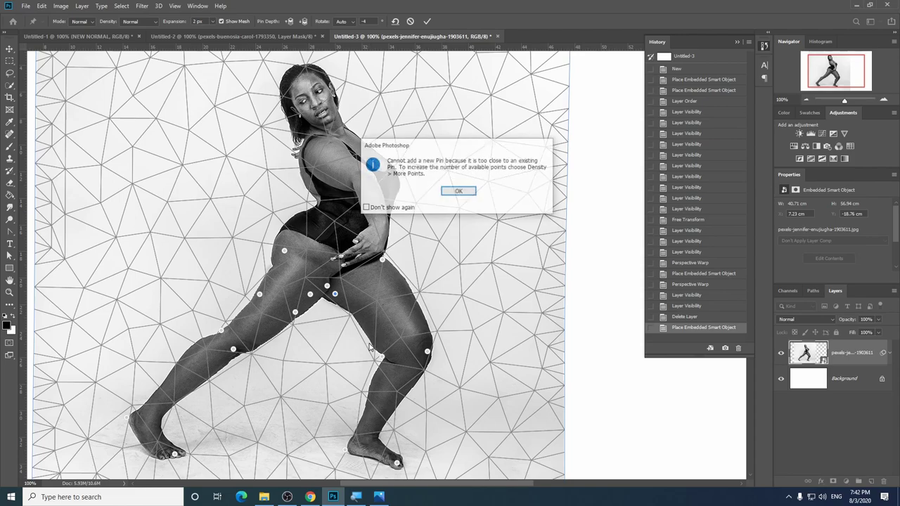
click(459, 192)
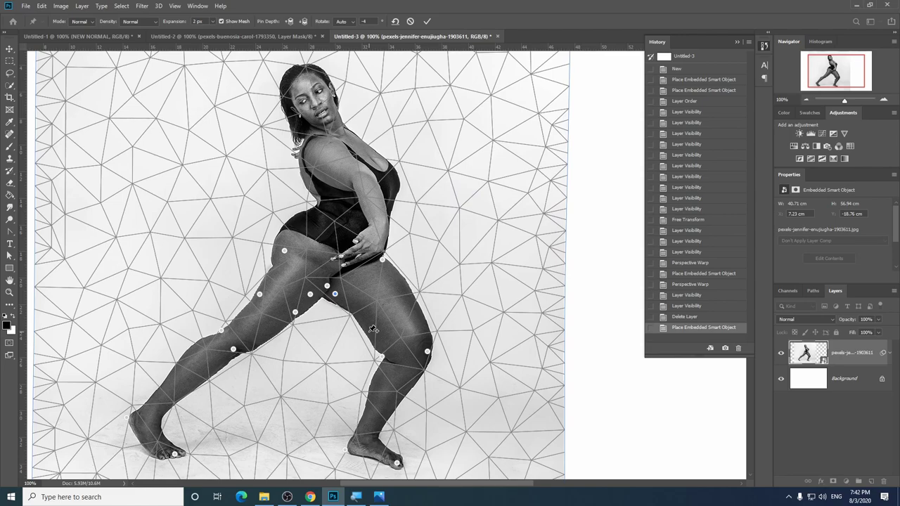
click(374, 343)
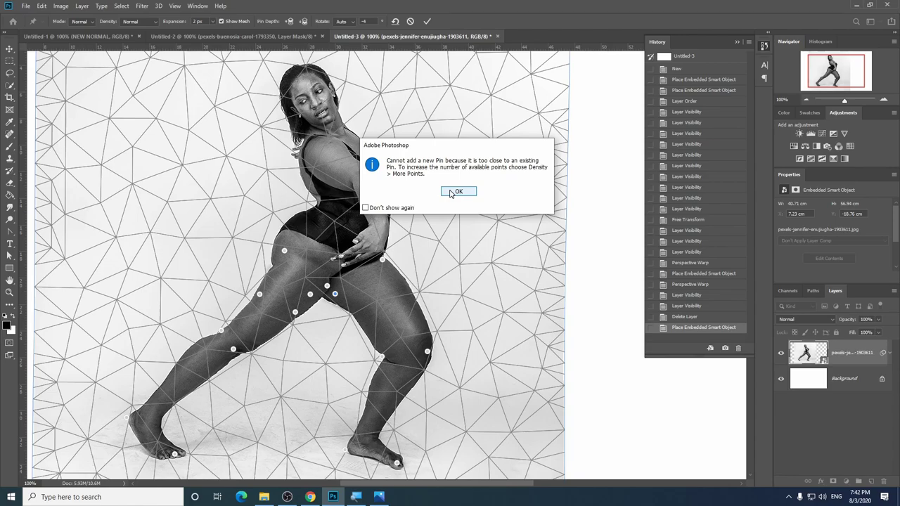
click(454, 191)
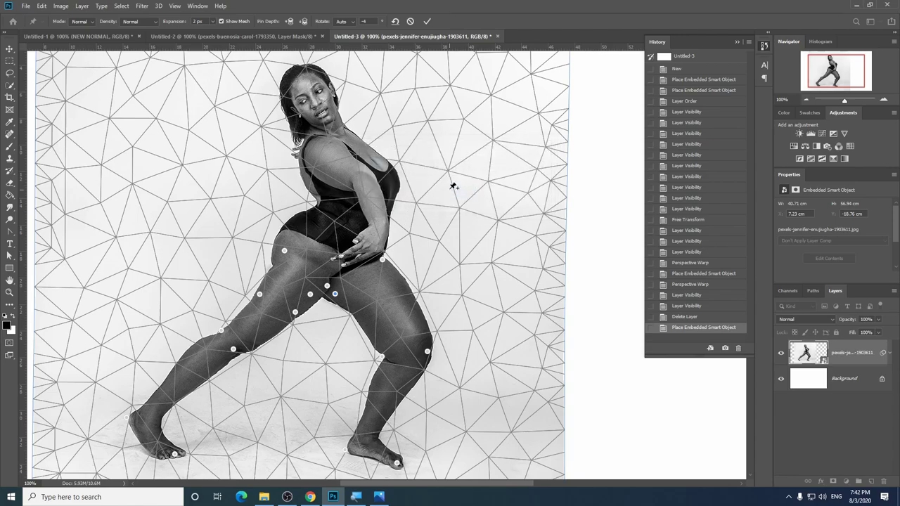
Step: Set the Puppet Warp mesh Density to More Points
click(151, 23)
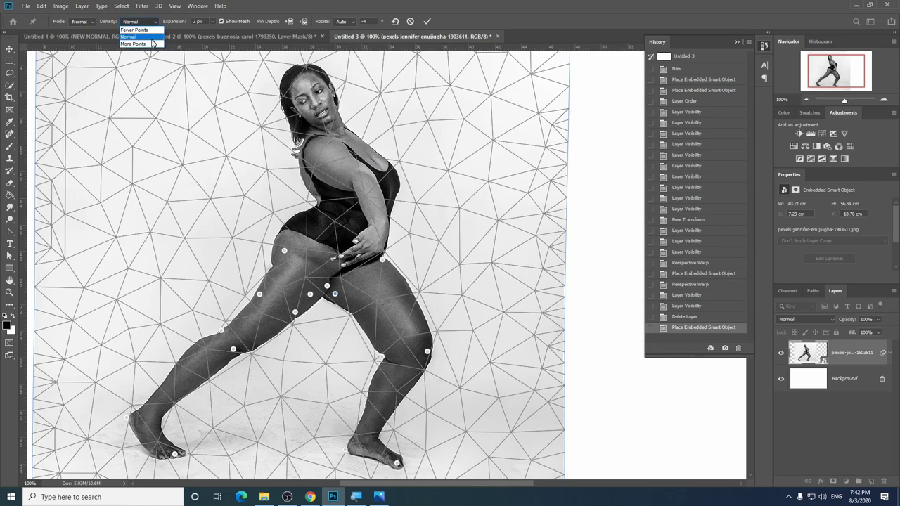
click(149, 23)
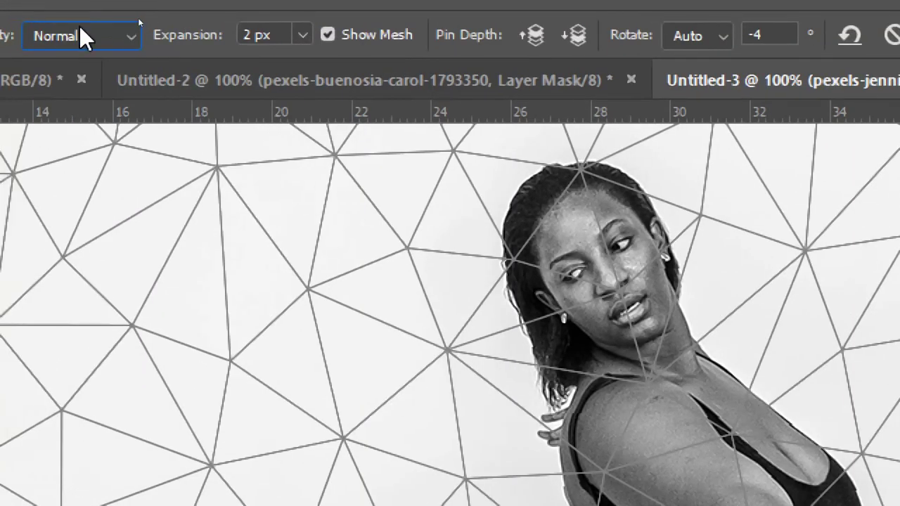
click(139, 19)
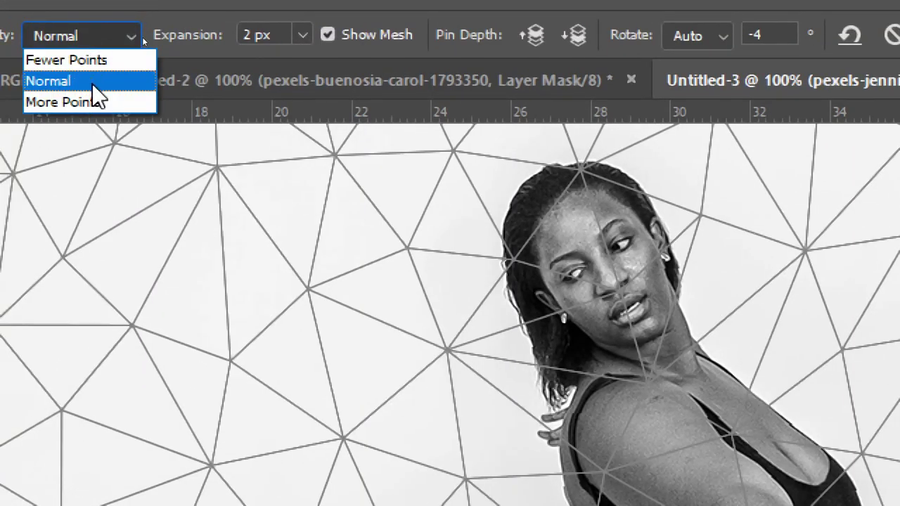
click(92, 105)
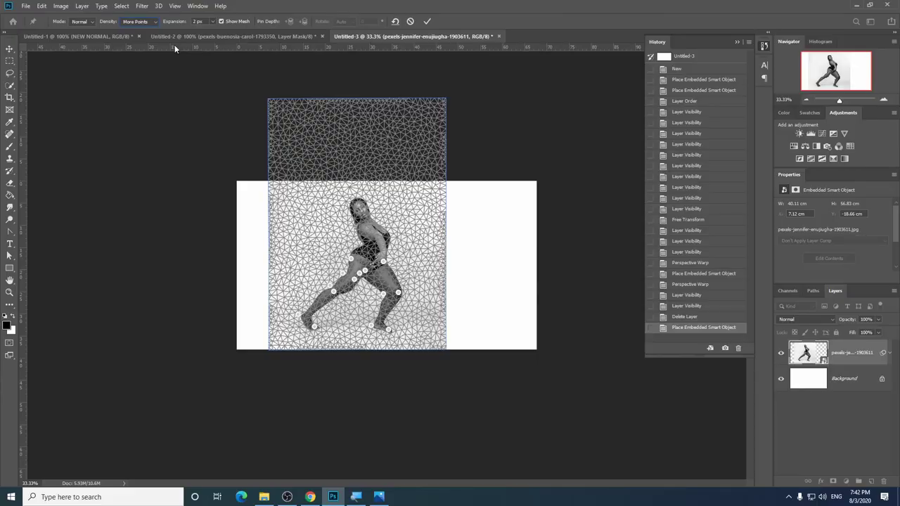
Step: Drag the left thigh and leg pins to reshape the leg and commit the Puppet Warp
key(ctrl+plus)
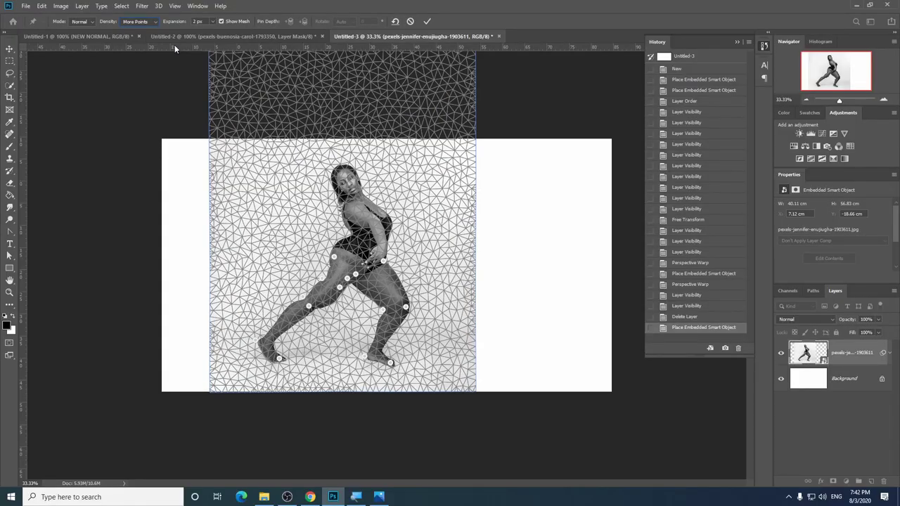
key(ctrl+plus)
key(ctrl+plus)
key(ctrl+plus)
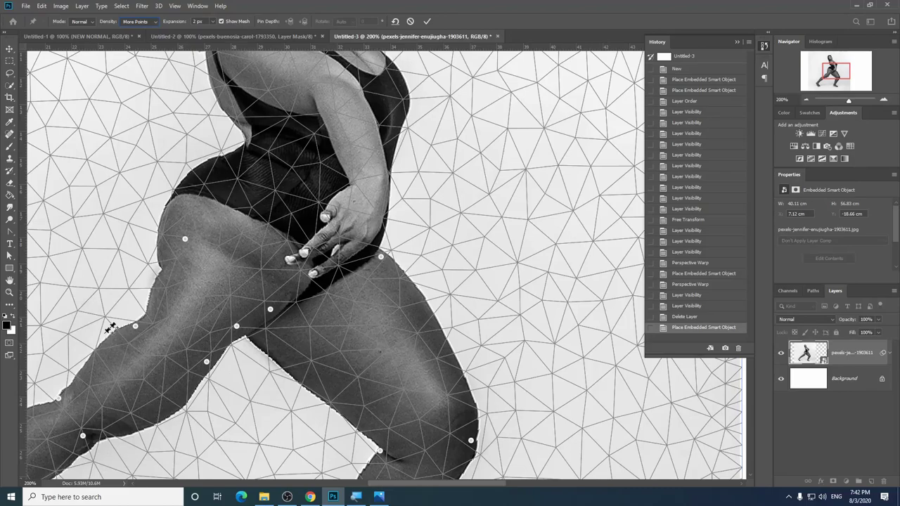
drag(136, 327, 121, 310)
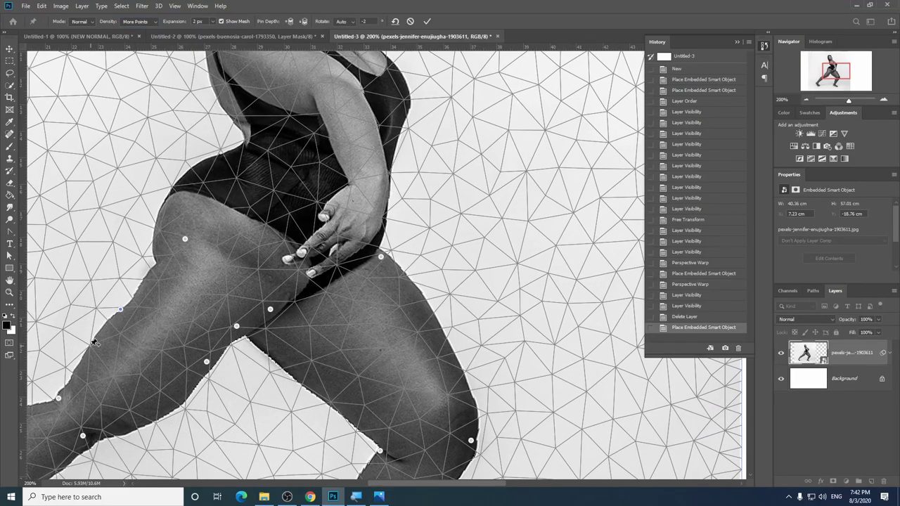
scroll(288, 348, down, 2)
scroll(260, 320, down, 2)
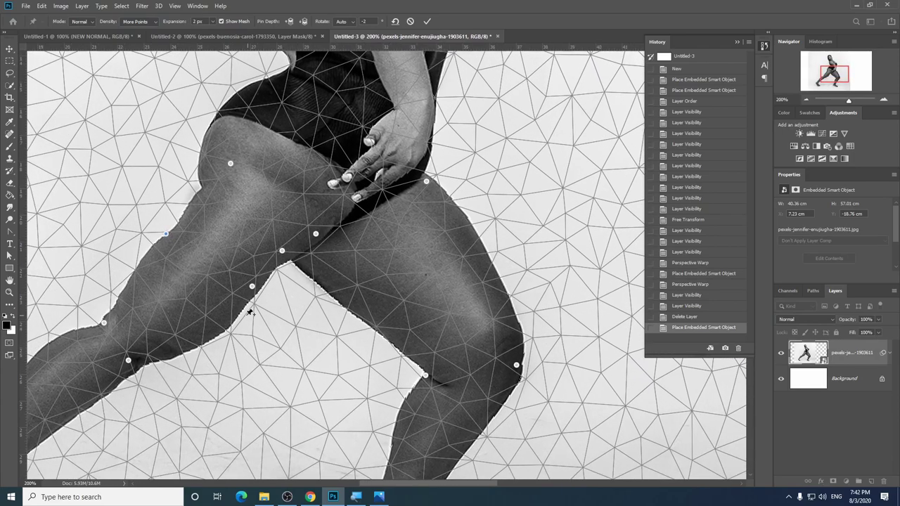
drag(252, 287, 237, 295)
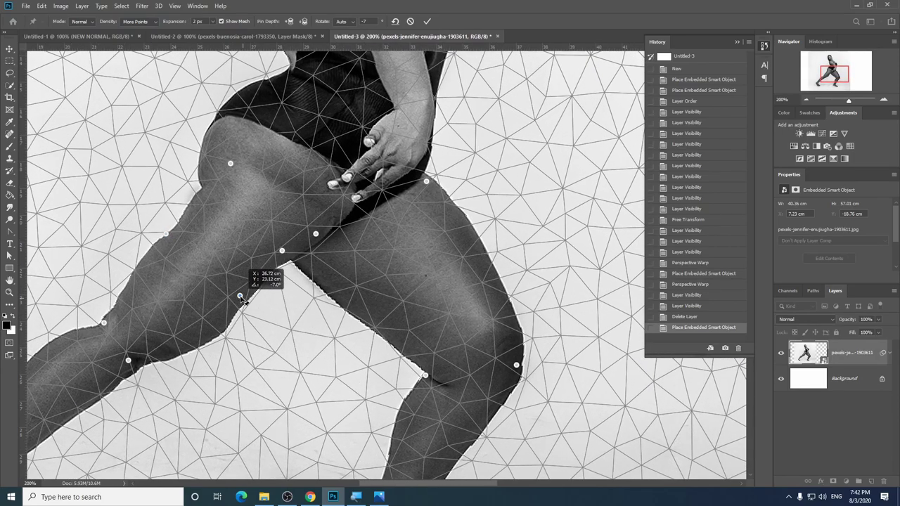
key(ctrl+minus)
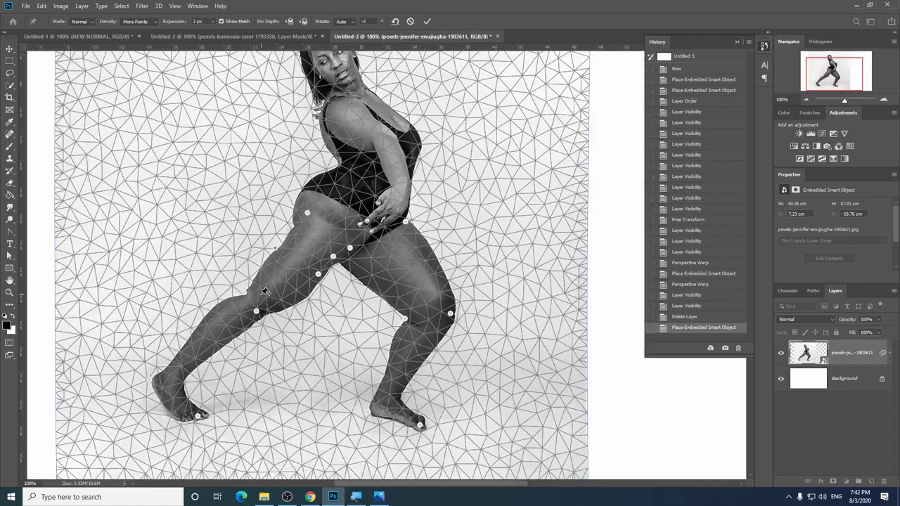
key(Return)
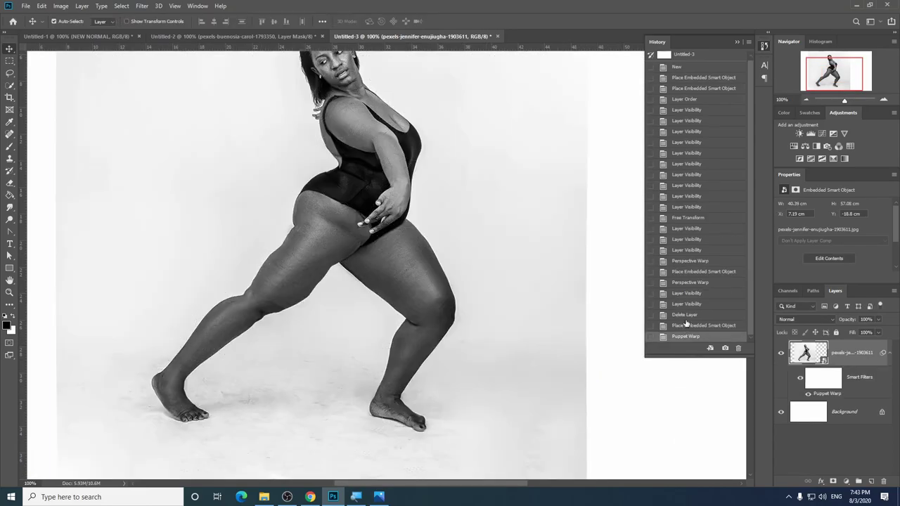
Step: Revert to the pre-warp History state and restart Puppet Warp with More Points density
click(697, 325)
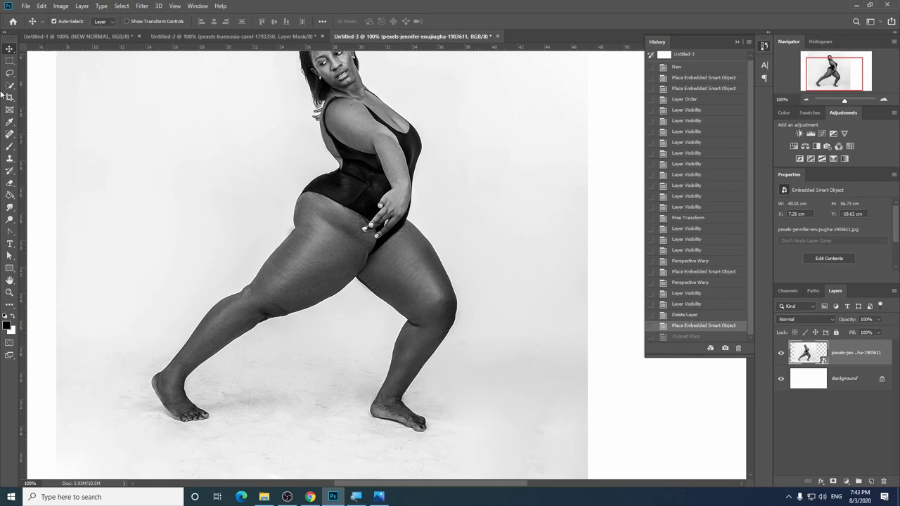
click(41, 6)
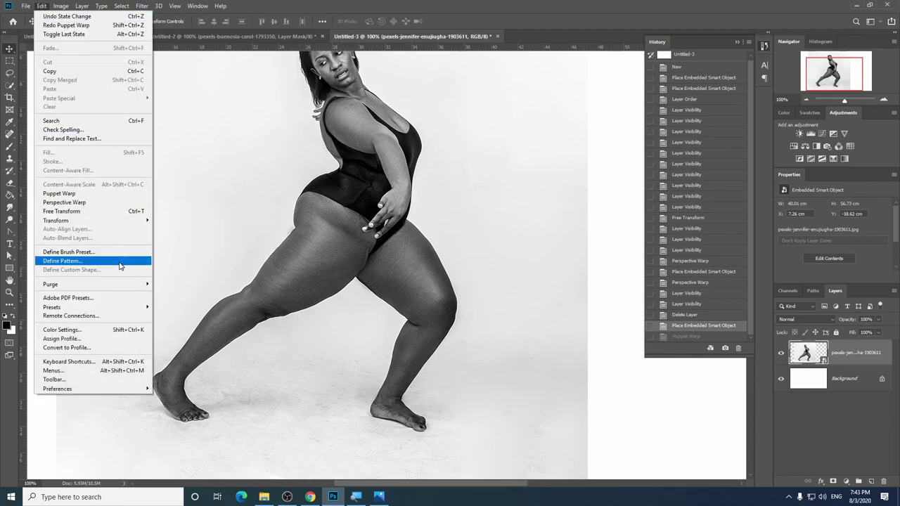
click(118, 195)
click(144, 21)
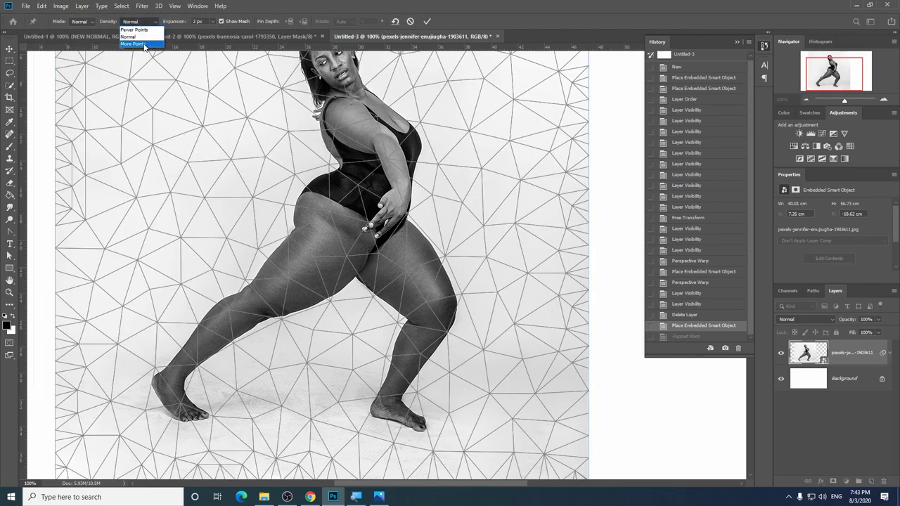
click(144, 44)
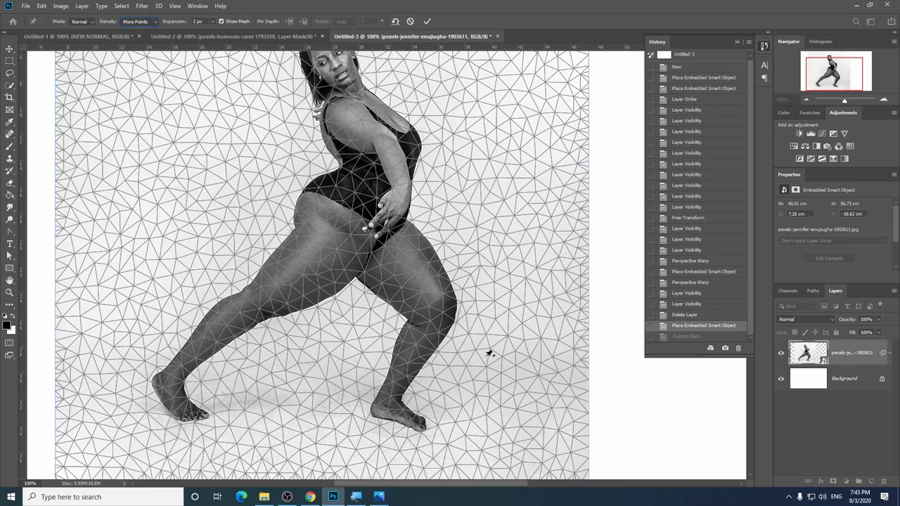
Step: Pin the crotch and the outline of the left thigh up to the left hip
scroll(404, 241, up, 2)
scroll(405, 241, up, 3)
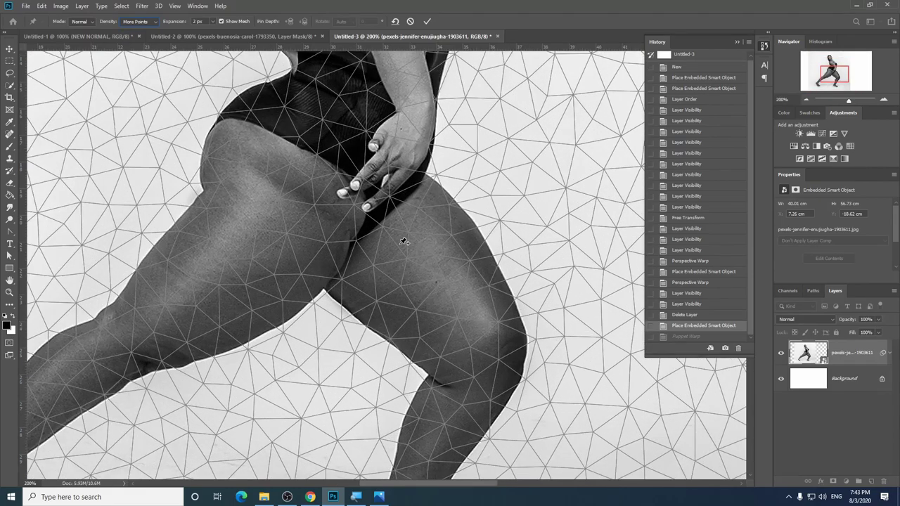
click(339, 260)
click(269, 325)
click(170, 361)
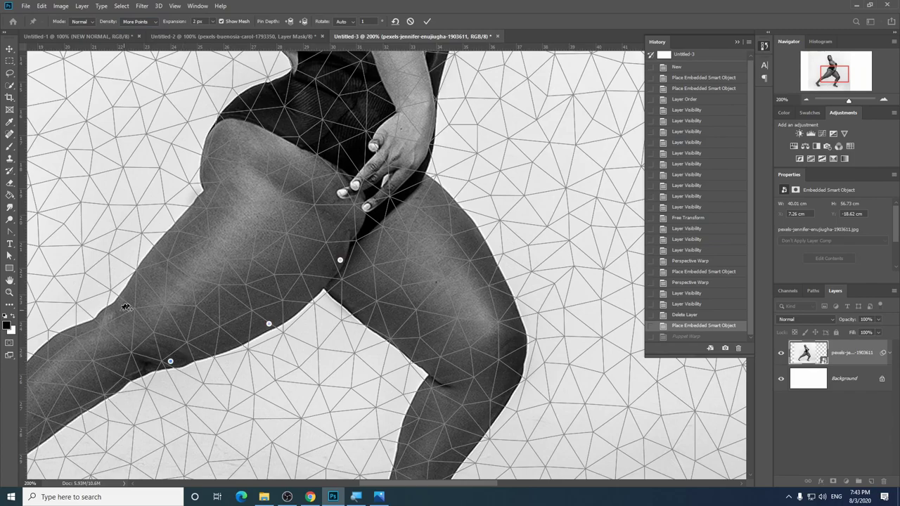
click(100, 311)
click(155, 244)
click(203, 189)
click(220, 113)
Step: Pin the right inner thigh, right hip and both edges of the right knee
click(324, 289)
click(348, 312)
click(424, 371)
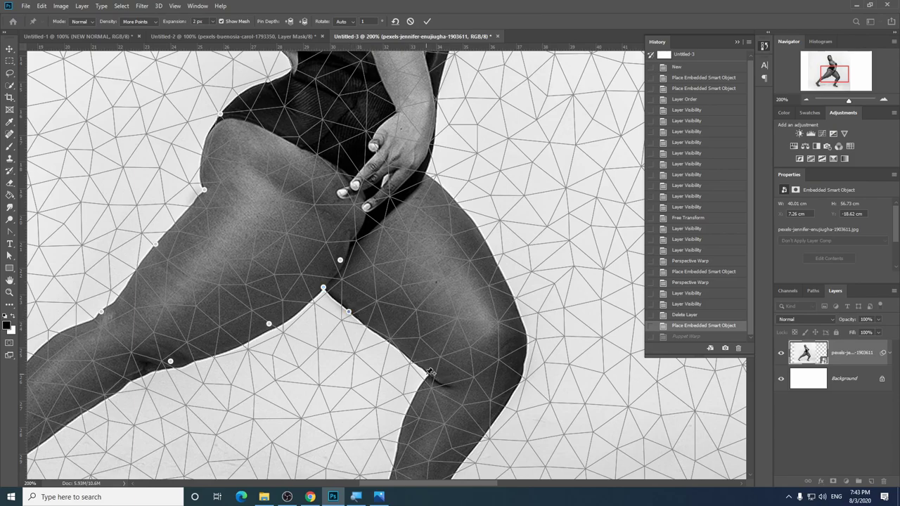
click(424, 174)
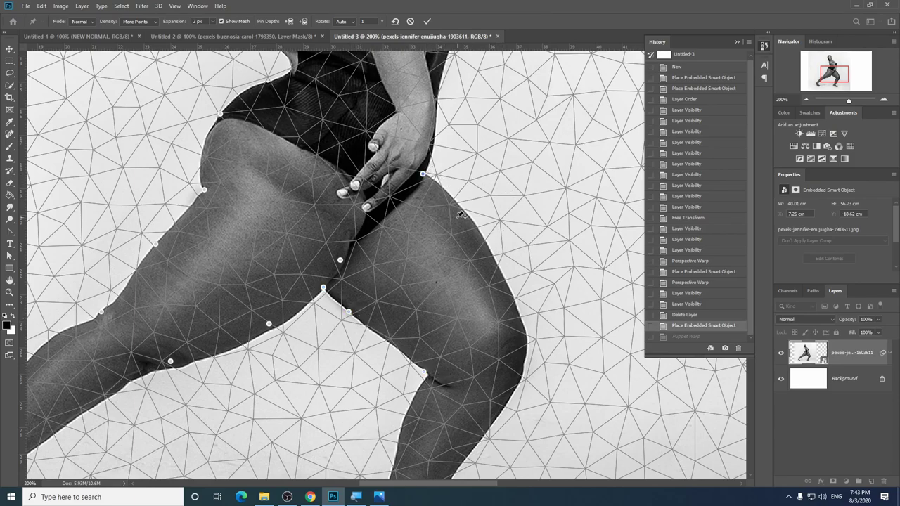
click(520, 364)
Step: Pin the inner thigh edge and the left heel, toes, ankle and shin
mouse_move(418, 357)
mouse_down()
mouse_move(573, 272)
mouse_move(547, 315)
mouse_up()
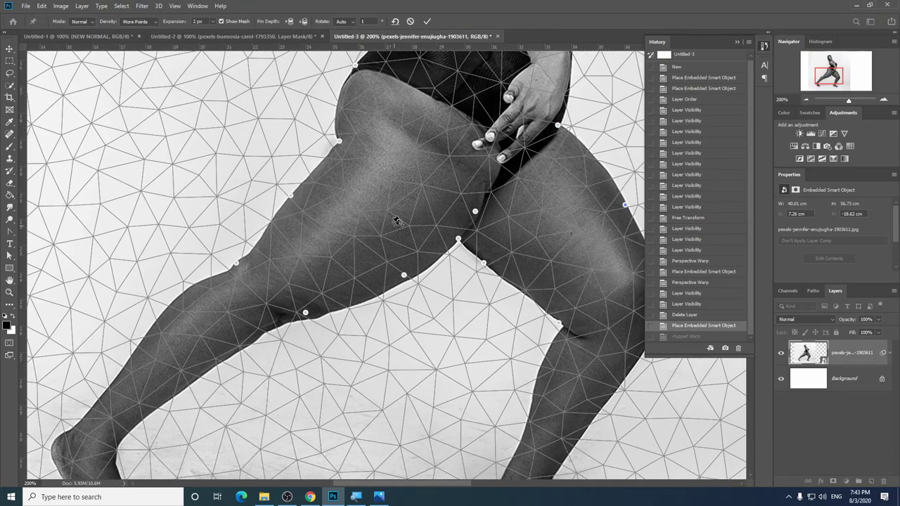
click(405, 276)
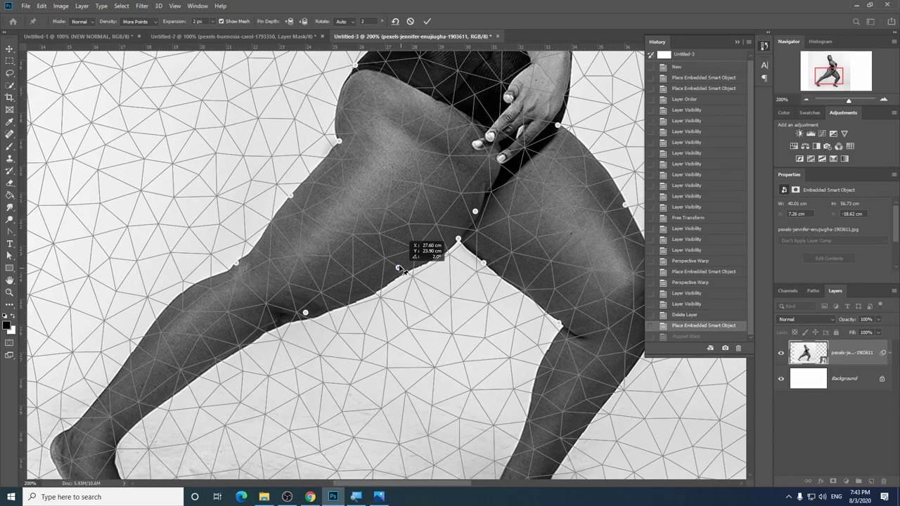
drag(361, 384, 435, 204)
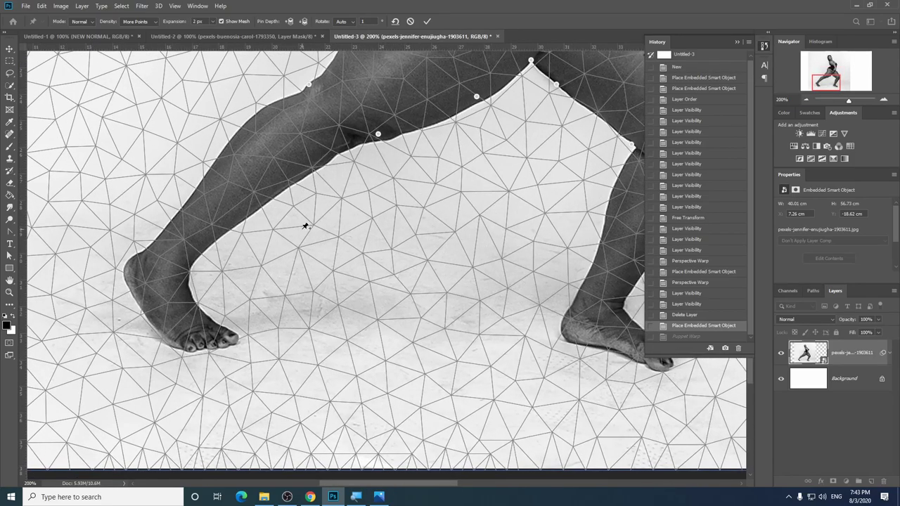
click(123, 267)
click(183, 348)
click(185, 269)
click(241, 123)
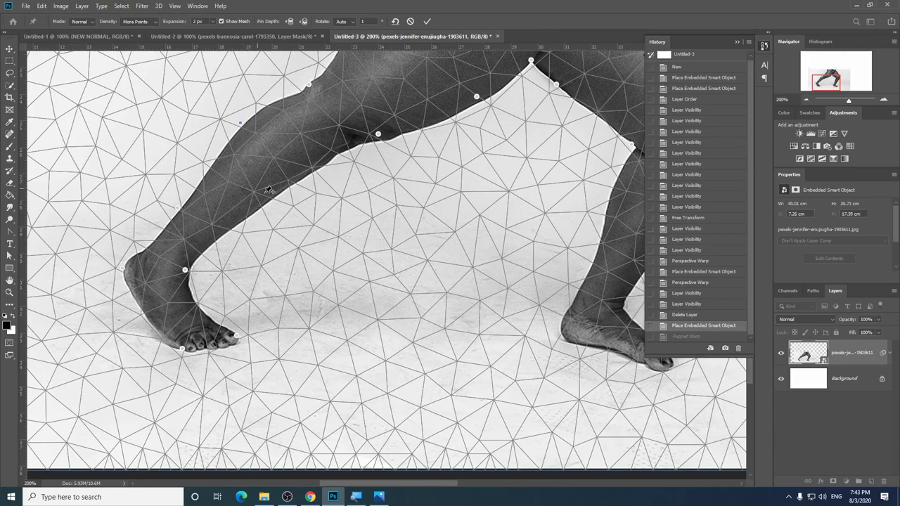
Step: Pin the right shin, heel, back of heel, toes and ankle
drag(537, 229, 307, 260)
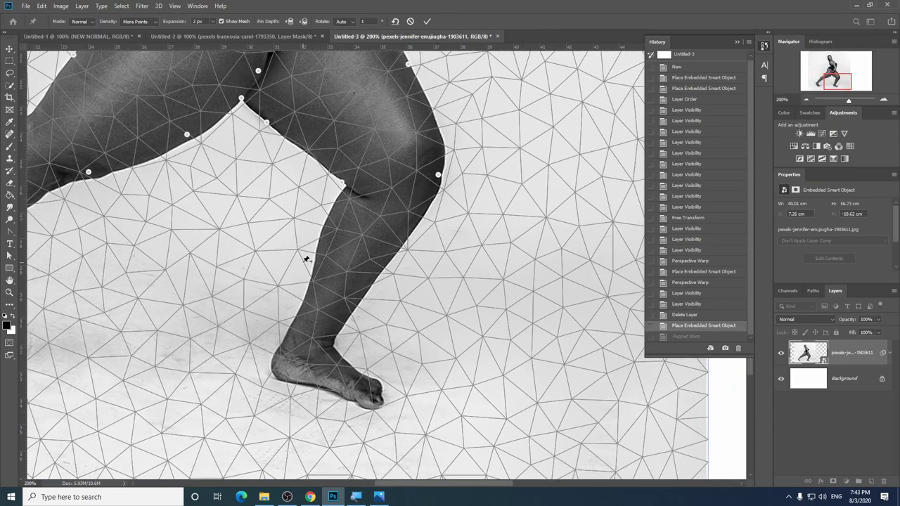
click(316, 251)
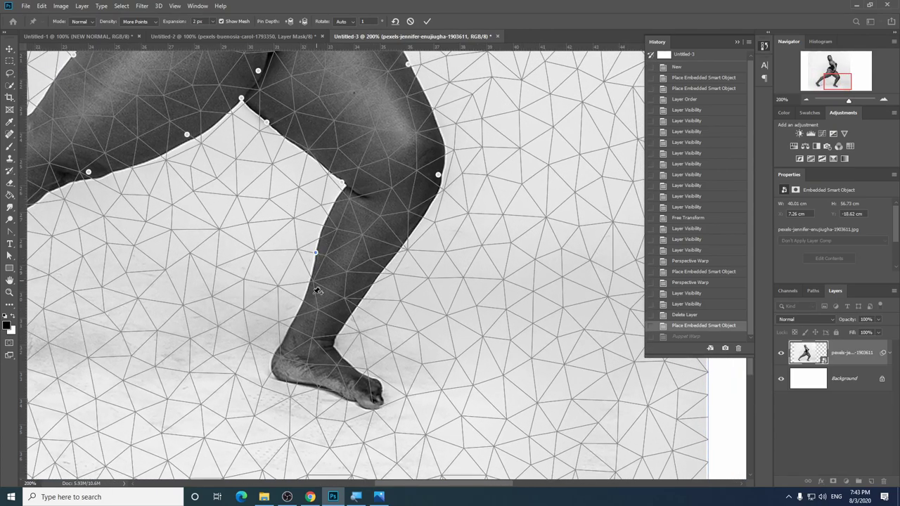
click(276, 344)
click(275, 380)
click(377, 406)
click(333, 348)
Step: Bring the hips into view and drag the crotch pins to reshape the thighs
scroll(485, 197, up, 3)
scroll(485, 197, up, 3)
scroll(485, 197, up, 3)
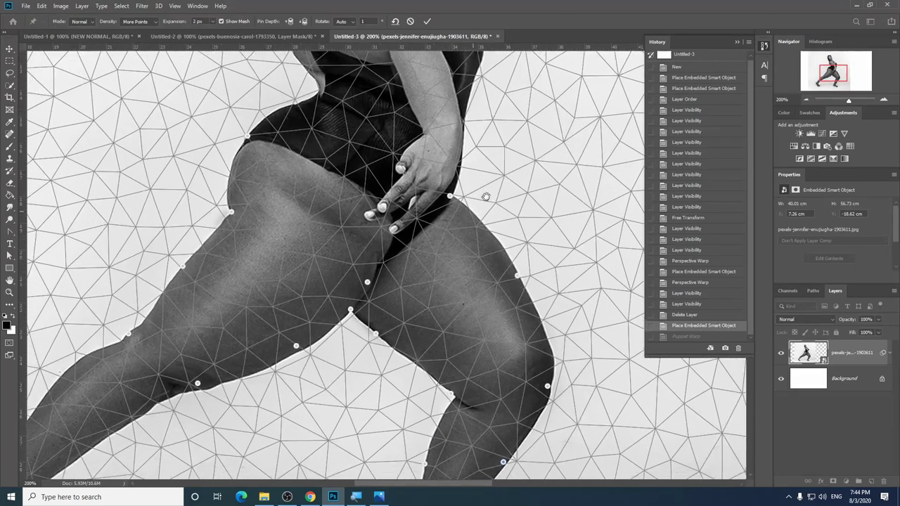
drag(485, 197, 489, 190)
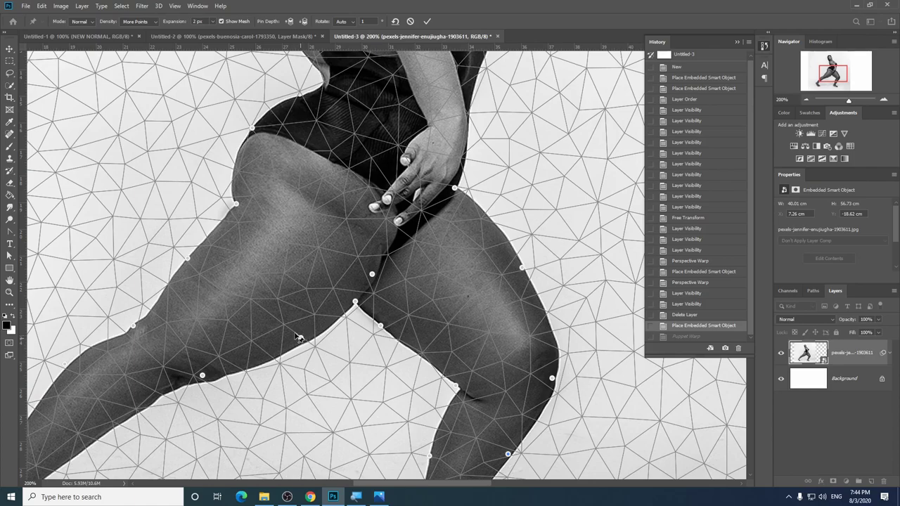
mouse_move(299, 338)
mouse_down()
mouse_move(273, 353)
mouse_move(252, 345)
mouse_up()
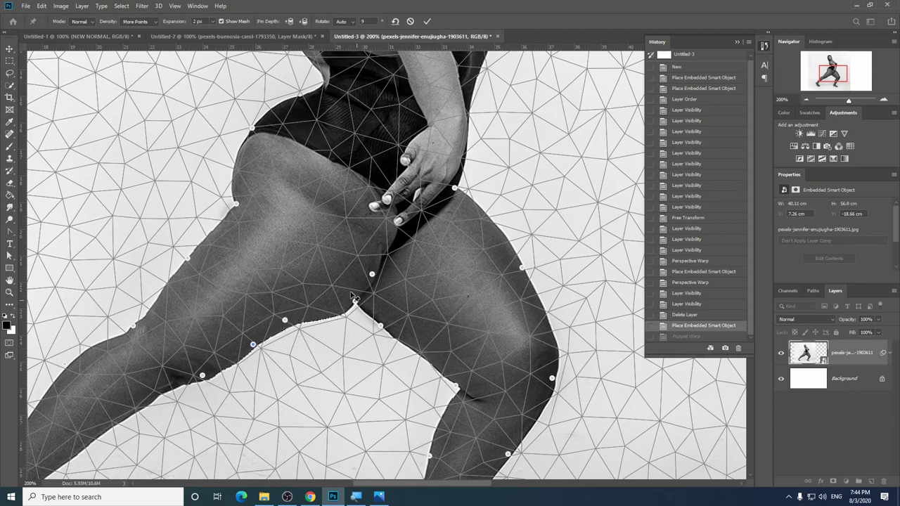
drag(351, 294, 346, 286)
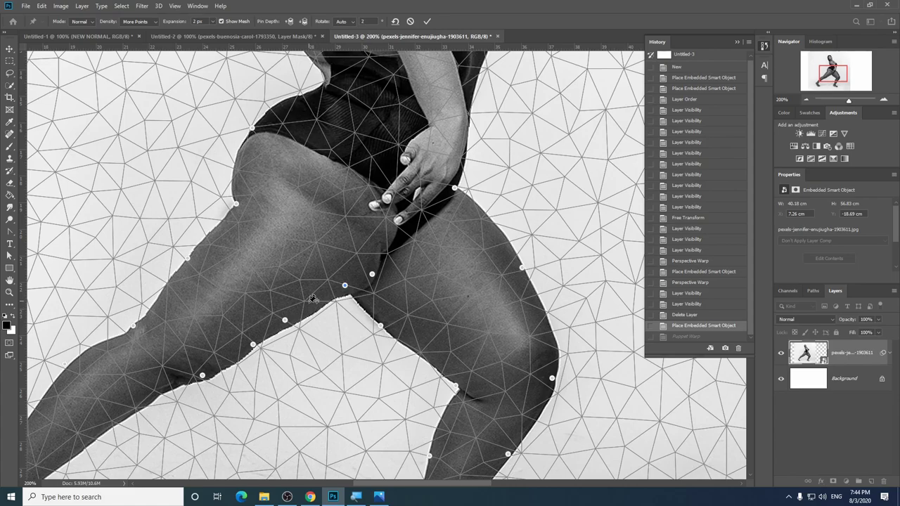
Step: Add and nudge pins along the inner thighs and crotch edge to bend the gap contour
click(305, 300)
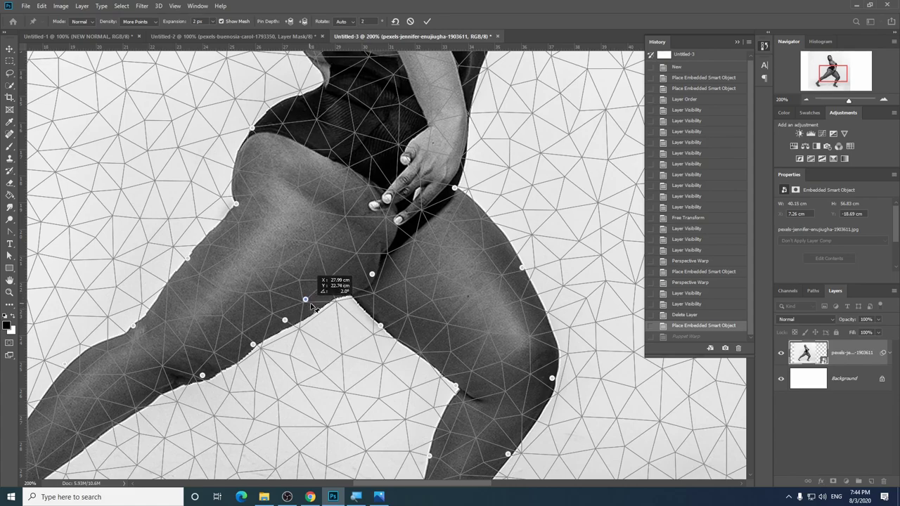
drag(313, 308, 341, 291)
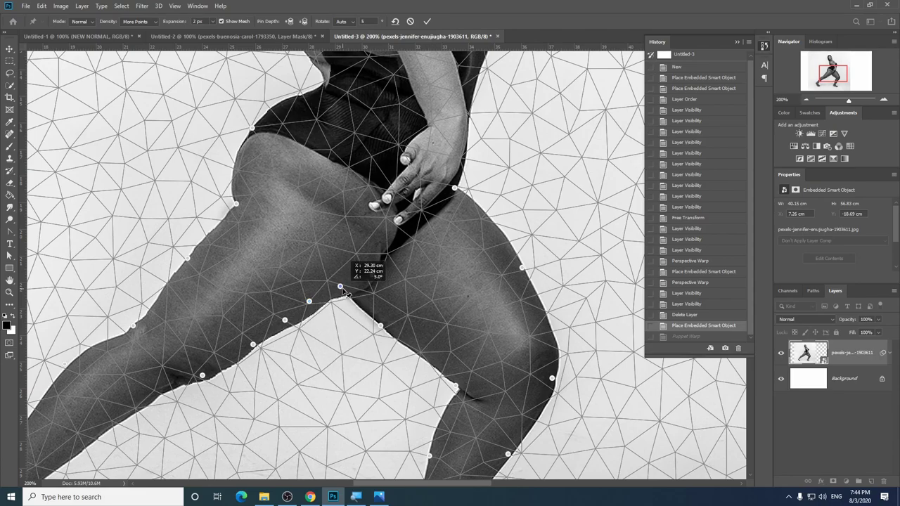
click(372, 275)
drag(375, 274, 370, 262)
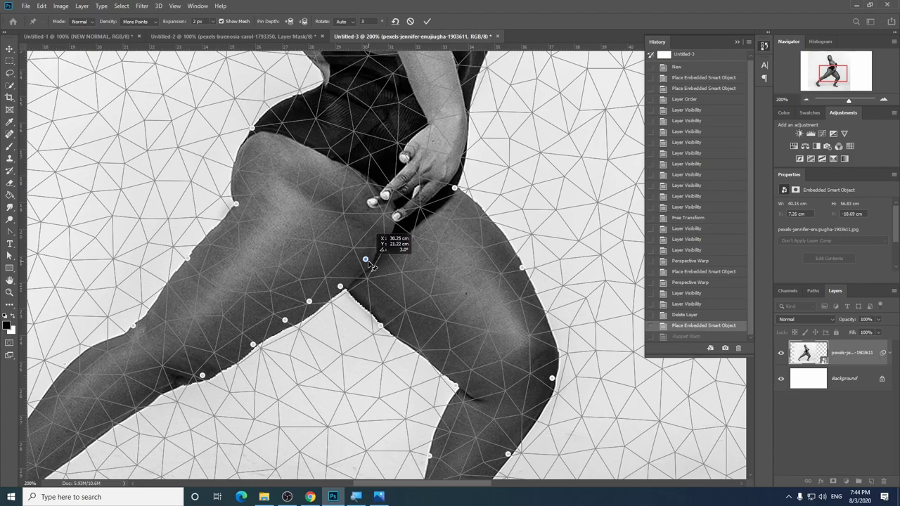
drag(285, 321, 283, 322)
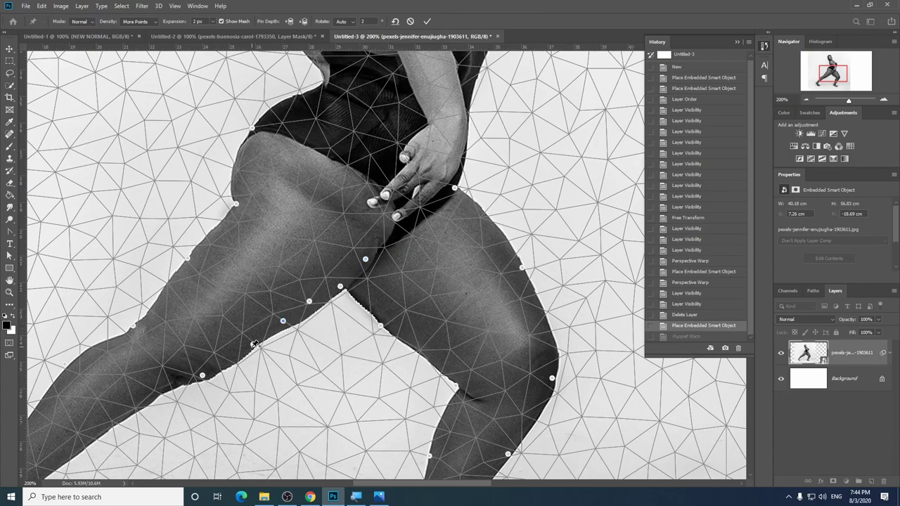
drag(254, 346, 253, 348)
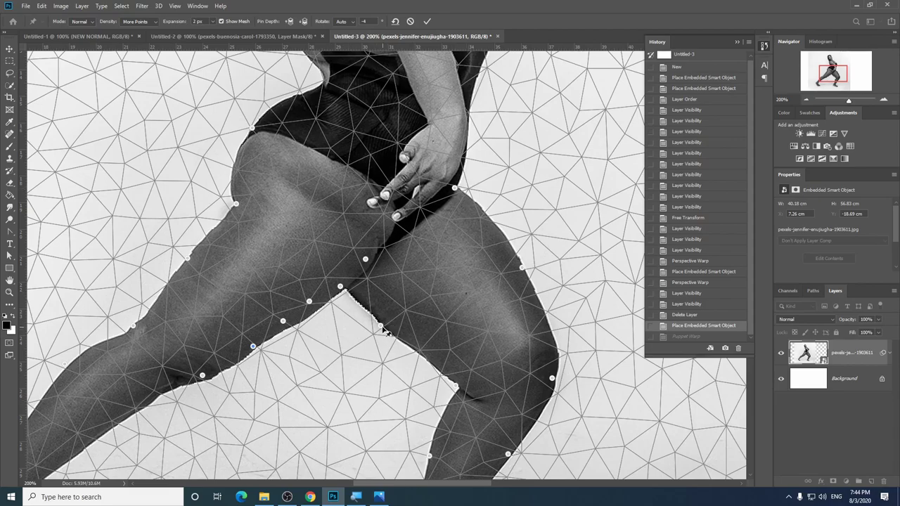
drag(382, 328, 399, 309)
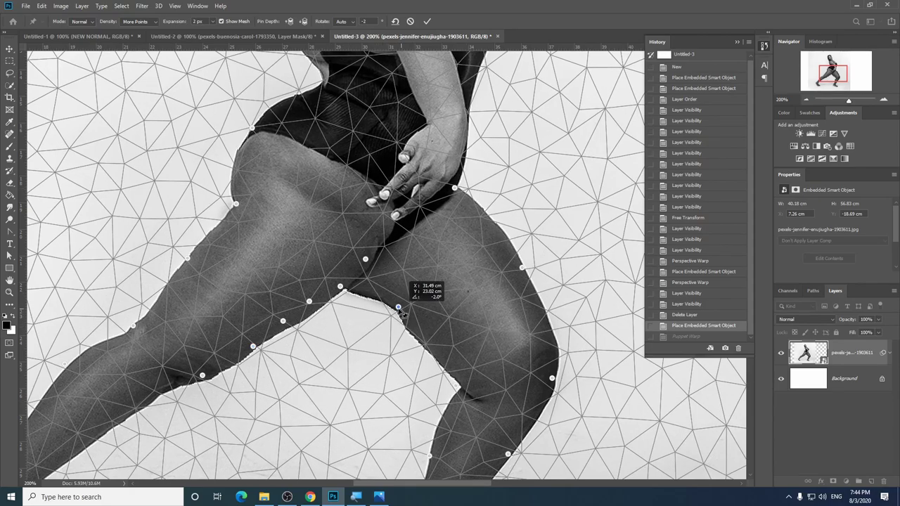
Step: Dismiss the too-close pin alert, lift the crotch pin, and push the inner right thigh outward with a new pin
click(343, 289)
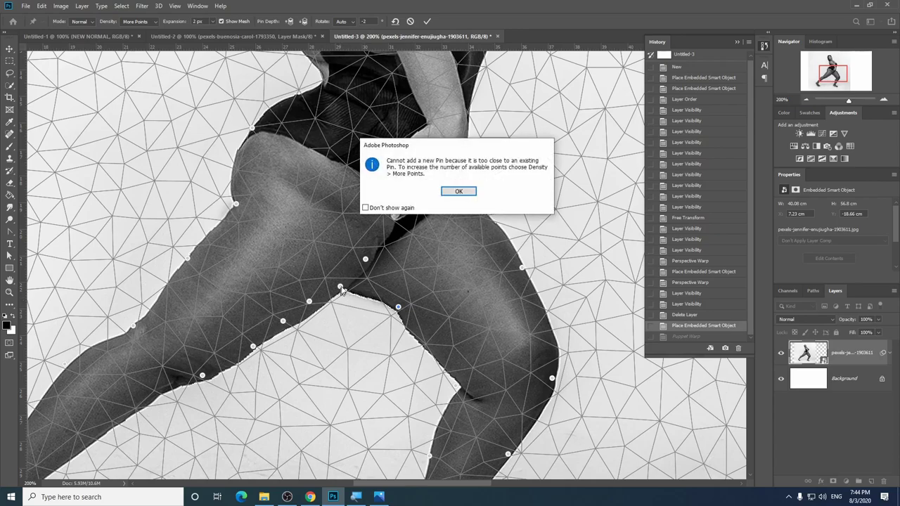
click(459, 191)
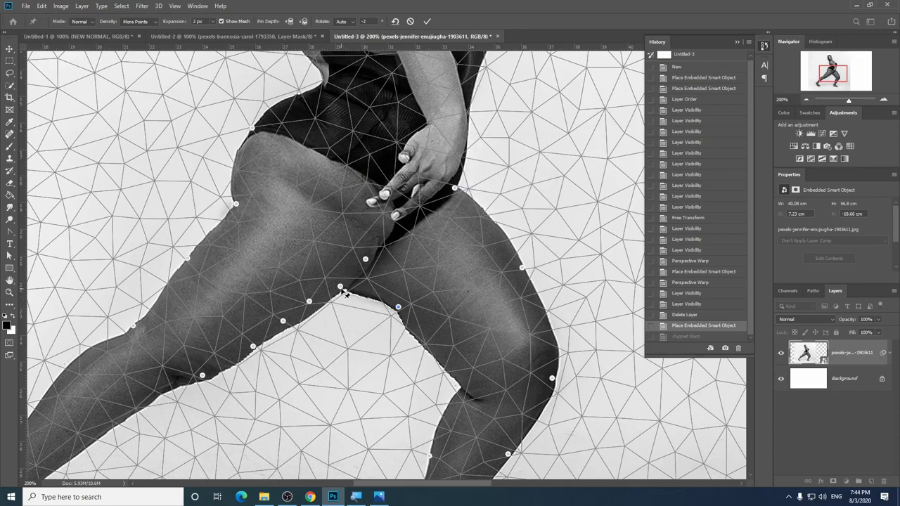
drag(344, 290, 366, 278)
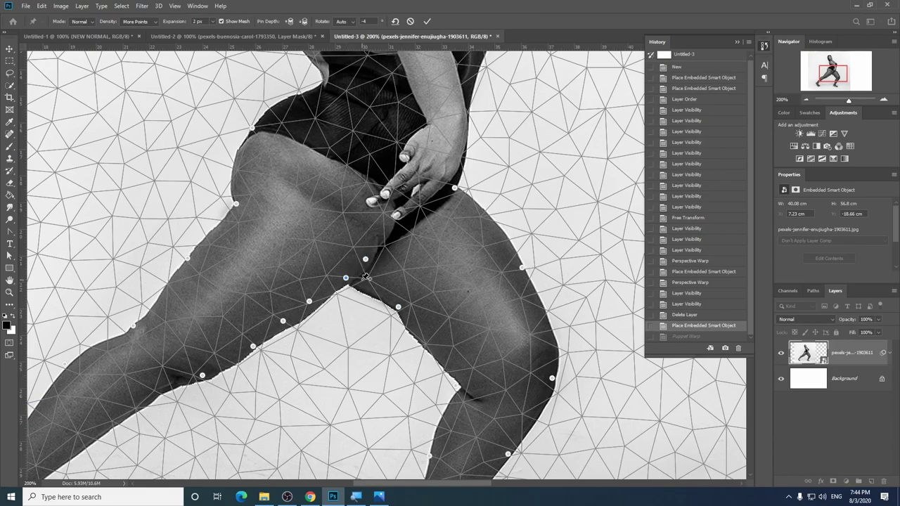
key(ctrl+minus)
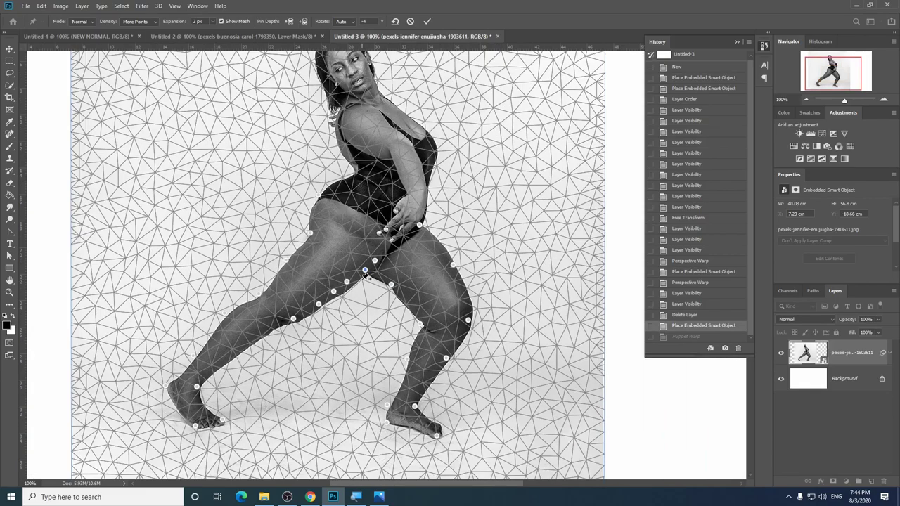
key(ctrl+plus)
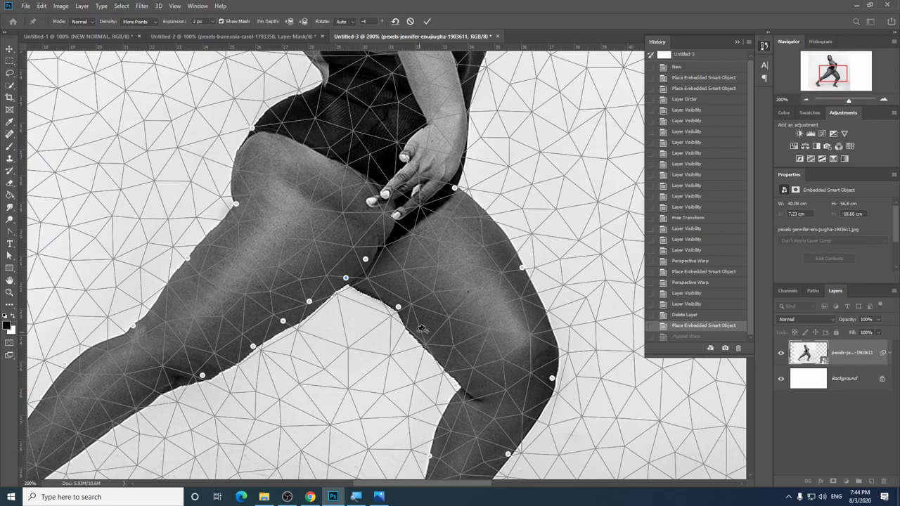
mouse_move(422, 327)
mouse_down()
mouse_move(441, 334)
mouse_move(383, 251)
mouse_up()
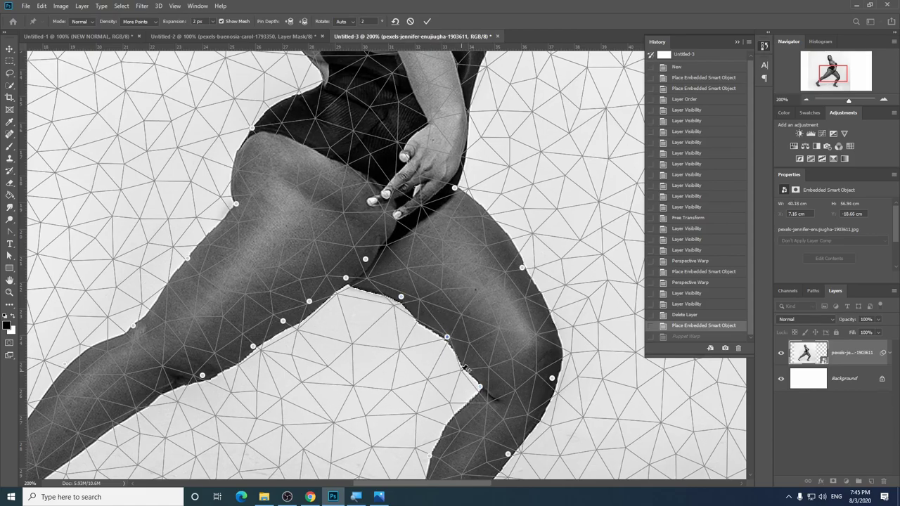
key(ctrl+minus)
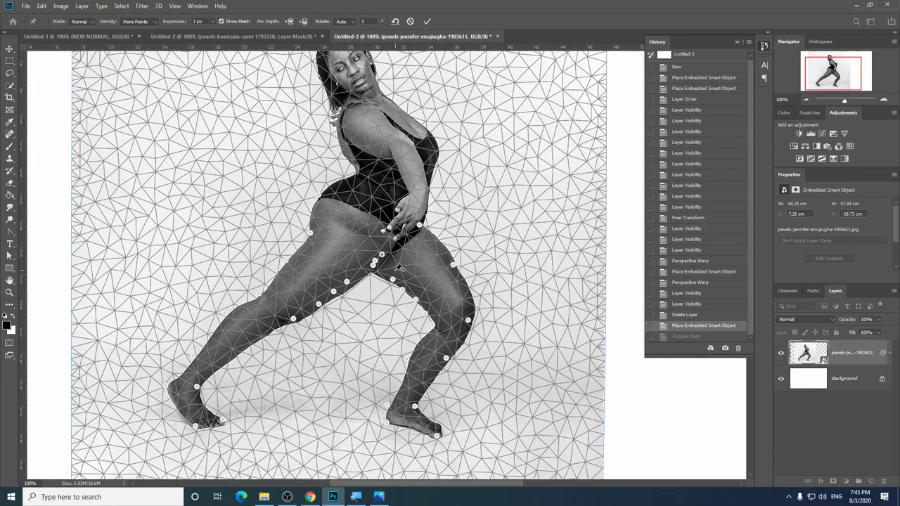
Step: Pin the right thigh with three pins and drag pins to bend the upper thigh and left leg
key(ctrl+plus)
click(476, 237)
click(511, 283)
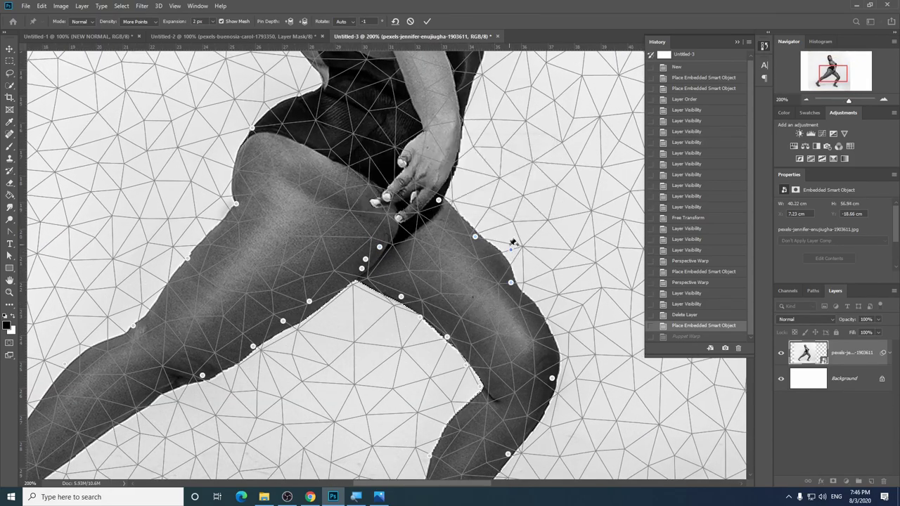
click(531, 321)
drag(535, 325, 611, 342)
drag(311, 220, 344, 228)
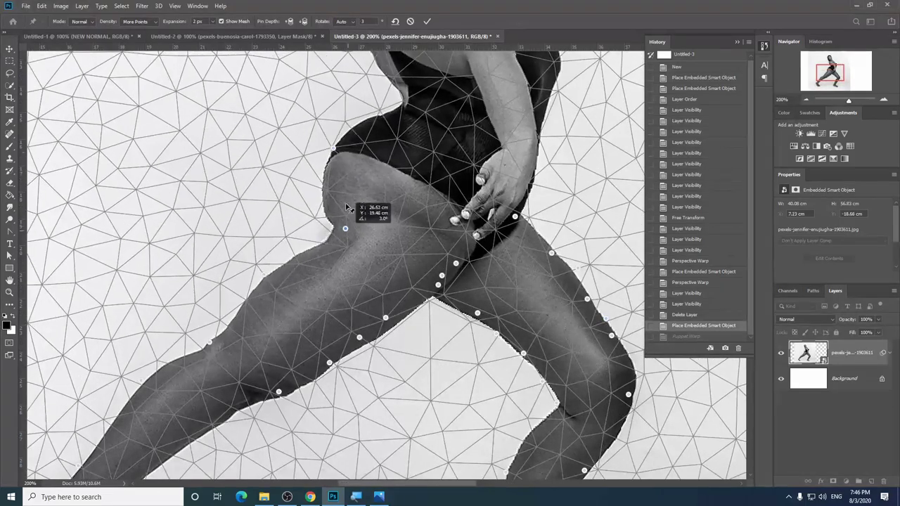
click(330, 183)
drag(329, 183, 309, 256)
Step: Pull the waist and lower-back contour inward with added pins
scroll(331, 282, down, 5)
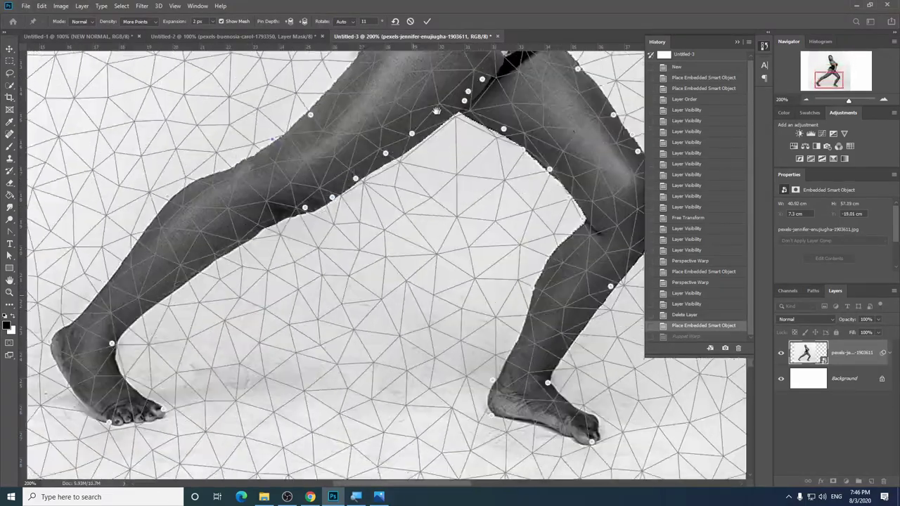
scroll(346, 299, up, 10)
drag(346, 299, 323, 310)
click(328, 273)
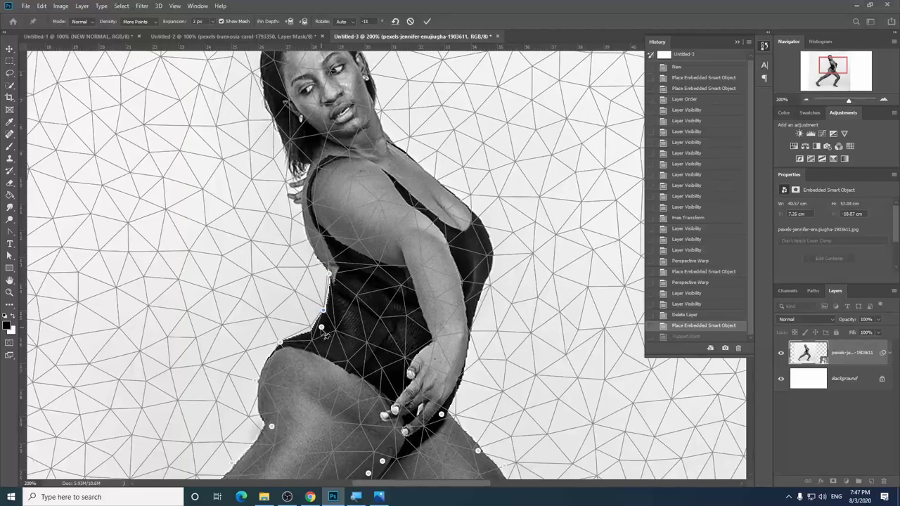
click(319, 328)
drag(279, 341, 272, 351)
Step: Pin the upper back and torso, dismiss a too-close warning, and shift a back pin upward
click(286, 229)
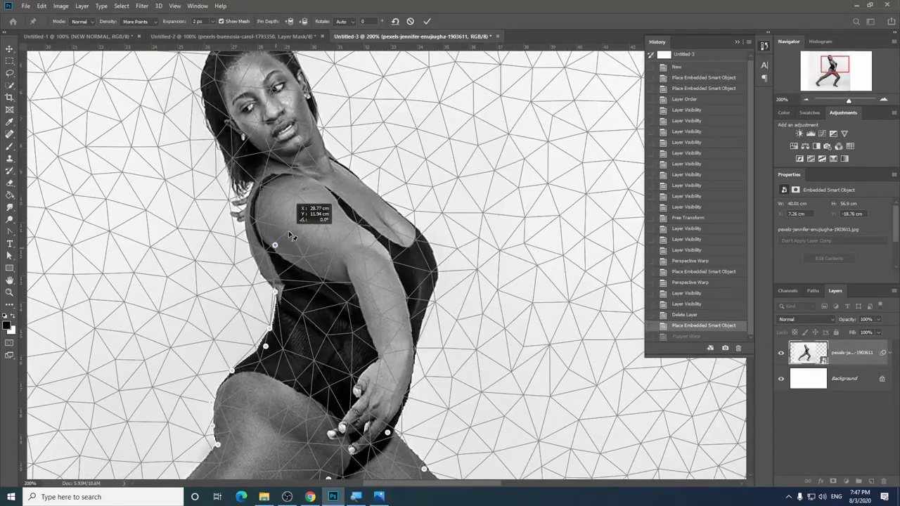
click(282, 256)
click(290, 272)
click(374, 314)
click(411, 320)
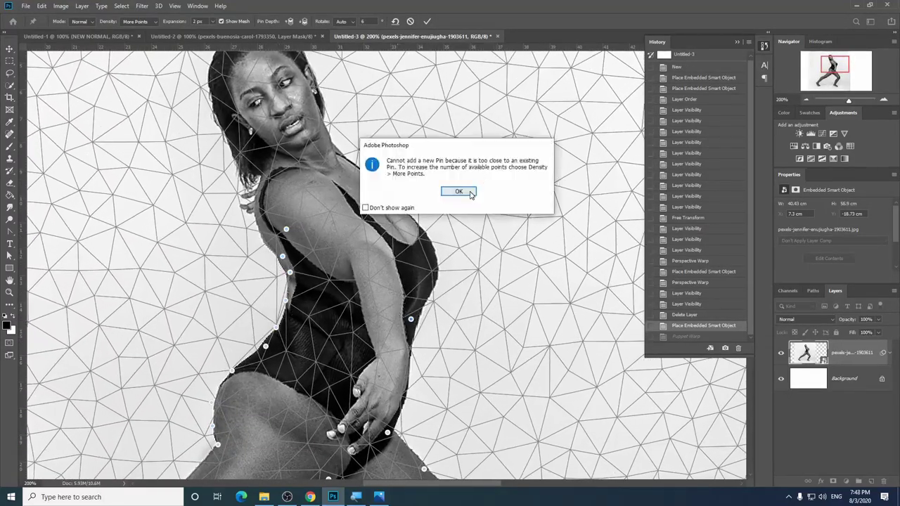
key(Return)
click(320, 264)
drag(320, 265, 313, 232)
Step: Add a shoulder pin, dismiss another too-close warning, and commit the Puppet Warp
scroll(317, 232, down, 3)
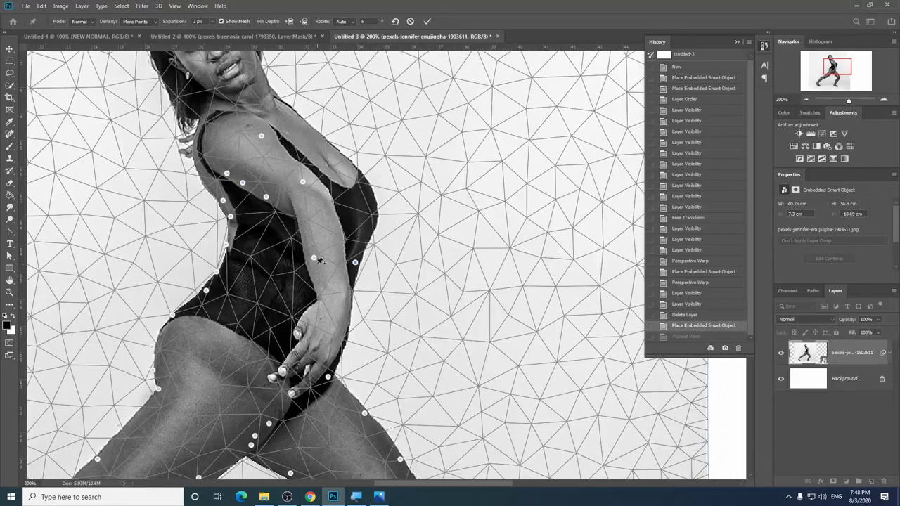
scroll(350, 205, down, 1)
scroll(349, 205, down, 3)
scroll(373, 211, up, 3)
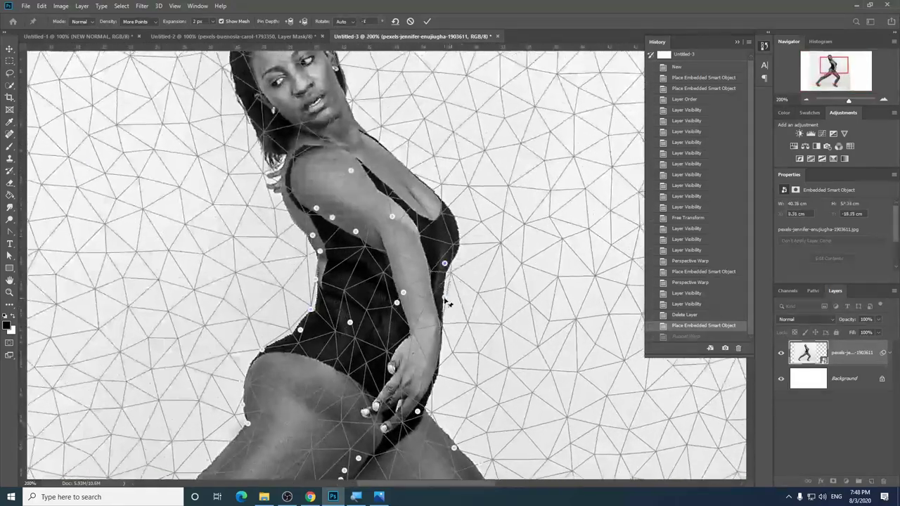
click(370, 204)
click(299, 232)
key(Return)
scroll(436, 218, down, 2)
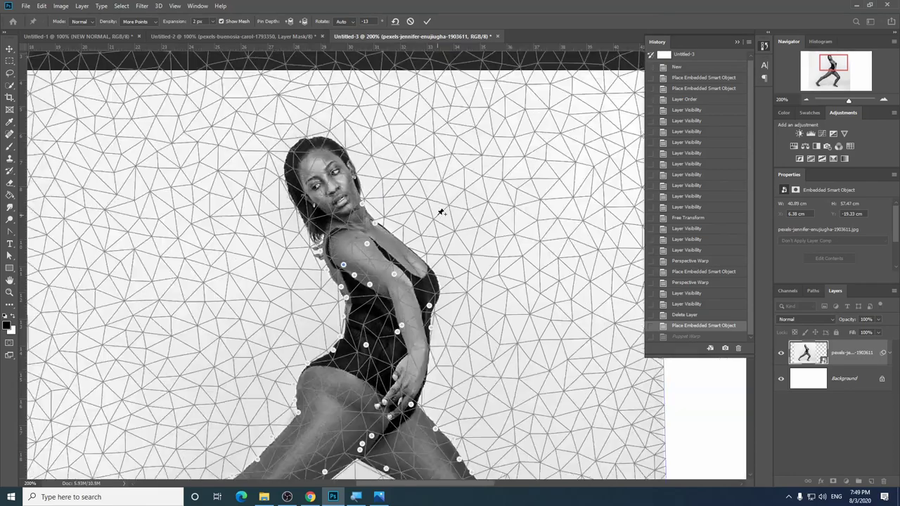
key(Return)
Step: Zoom to actual size and toggle History between the original and warped pose, ending on the warp
scroll(438, 218, down, 1)
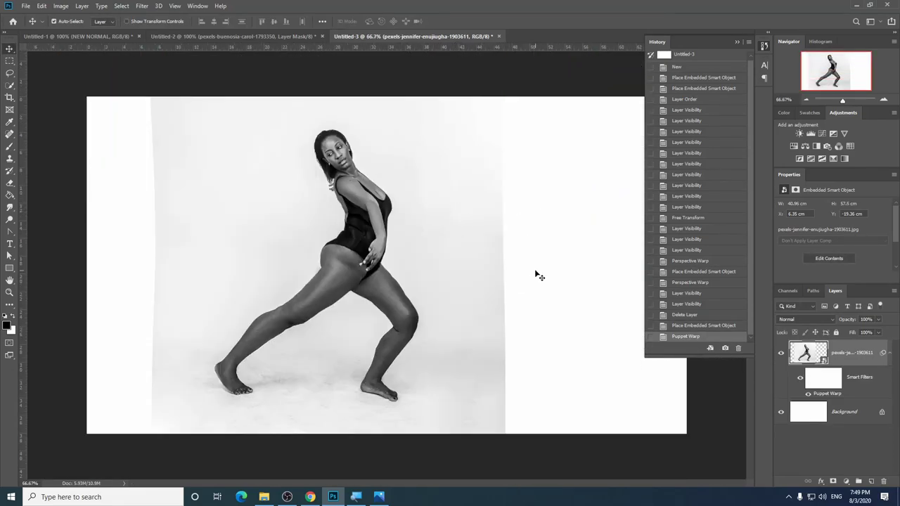
key(ctrl+plus)
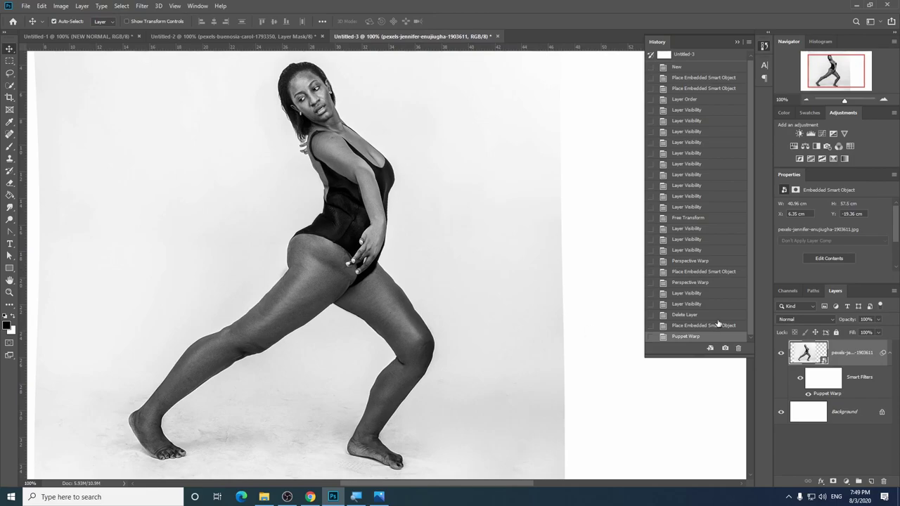
click(724, 327)
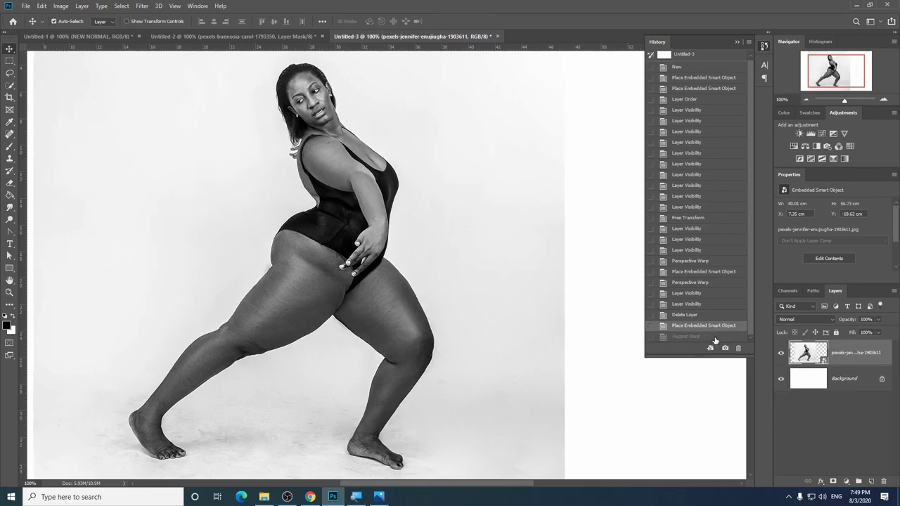
click(715, 337)
click(716, 336)
click(716, 326)
click(715, 337)
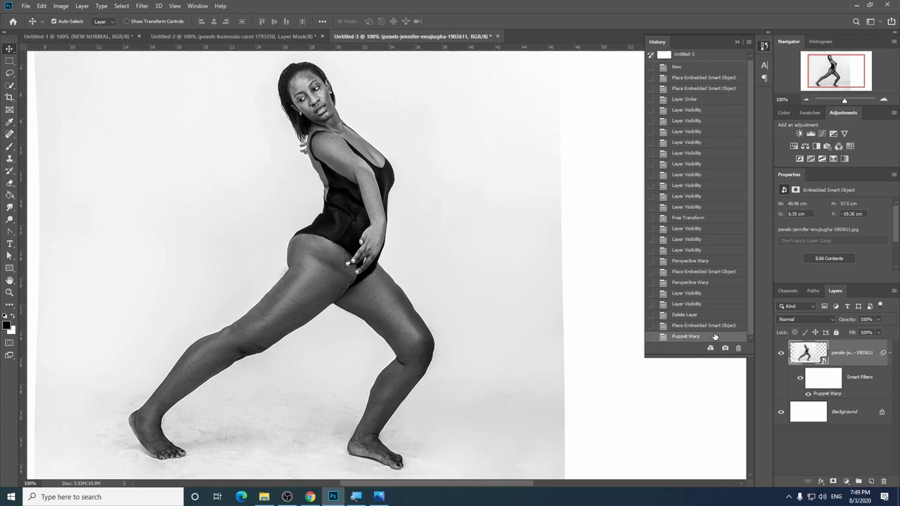
click(714, 326)
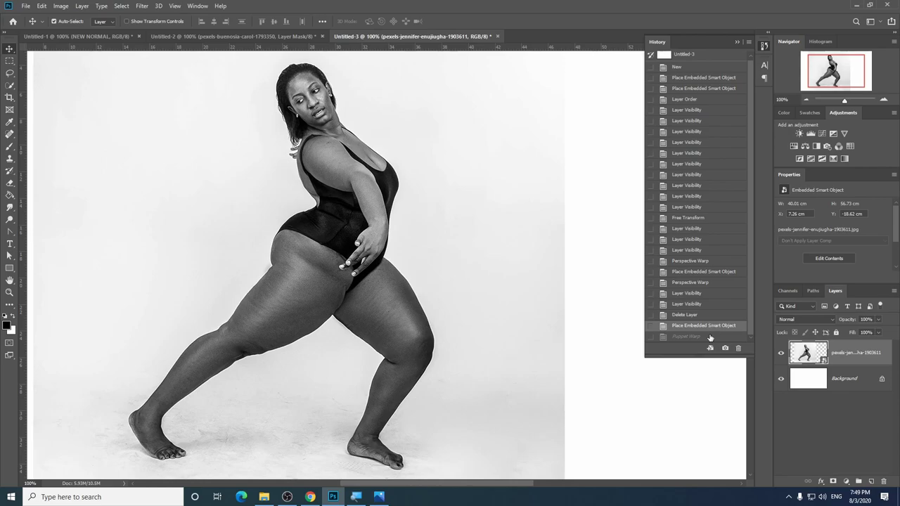
click(710, 337)
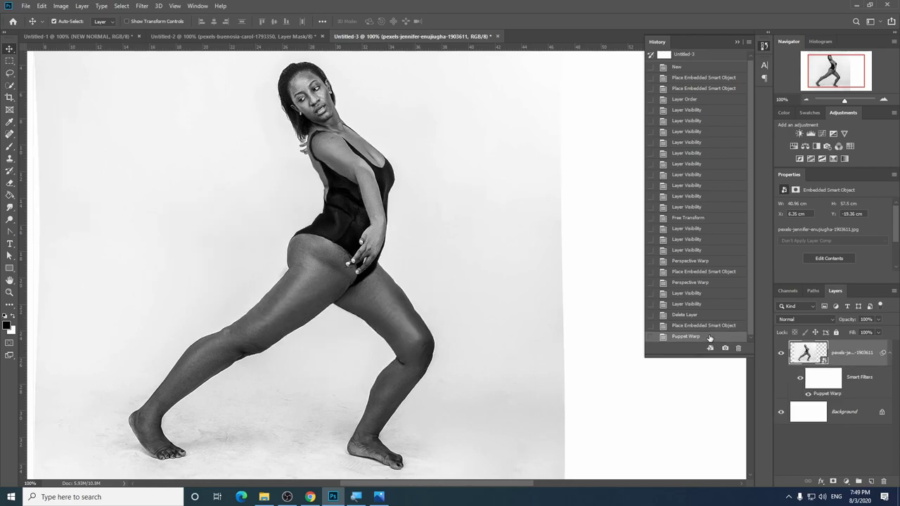